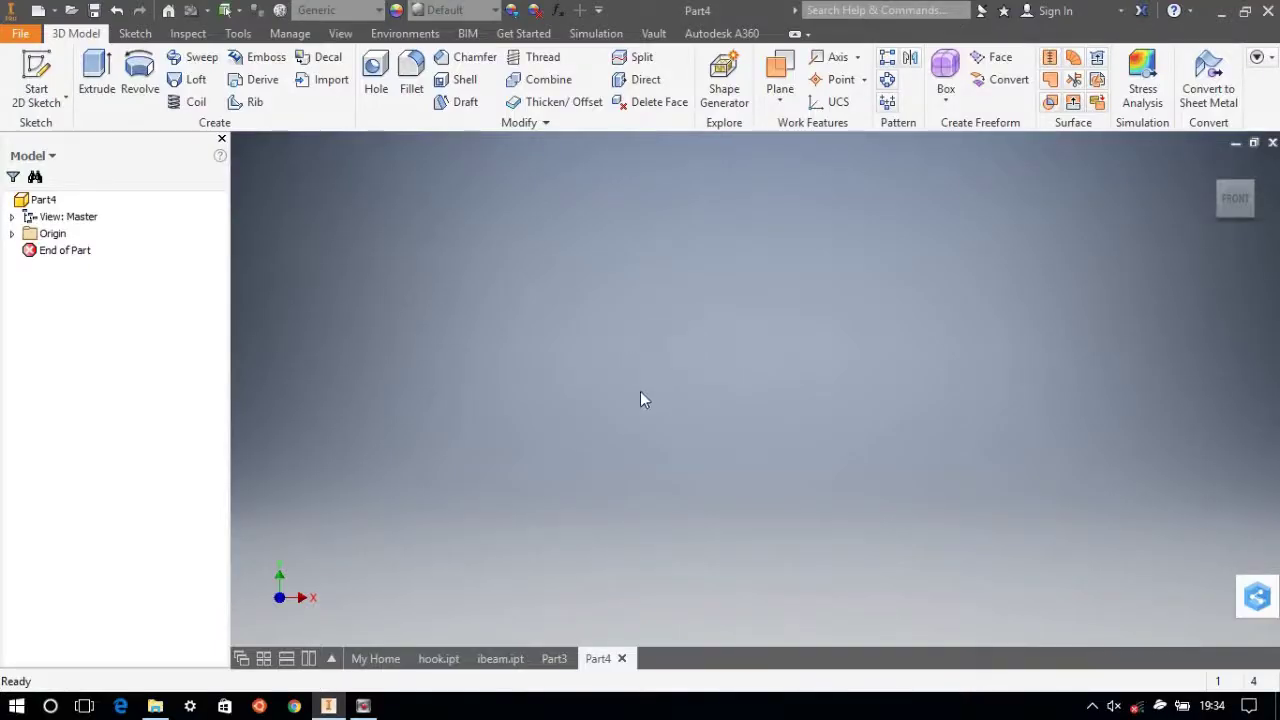
Start a new 2D sketch on Part4's horizontal XZ origin plane
left_click(36, 85)
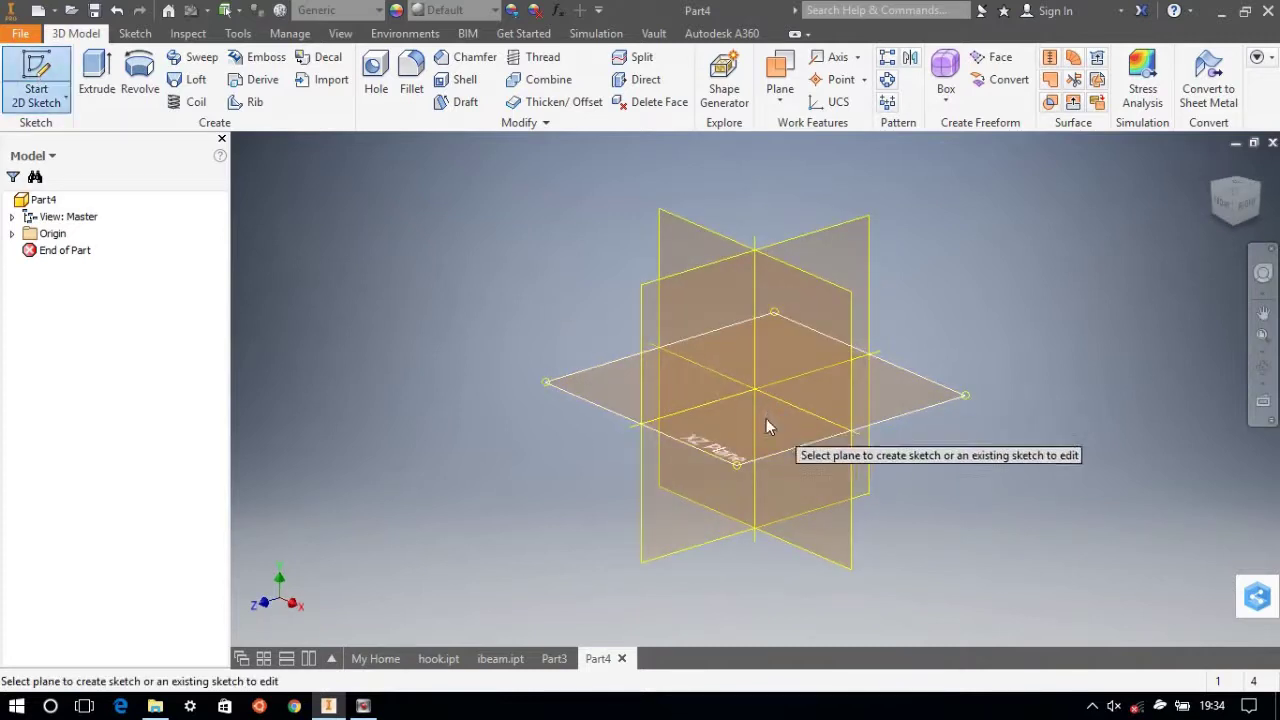
left_click(767, 412)
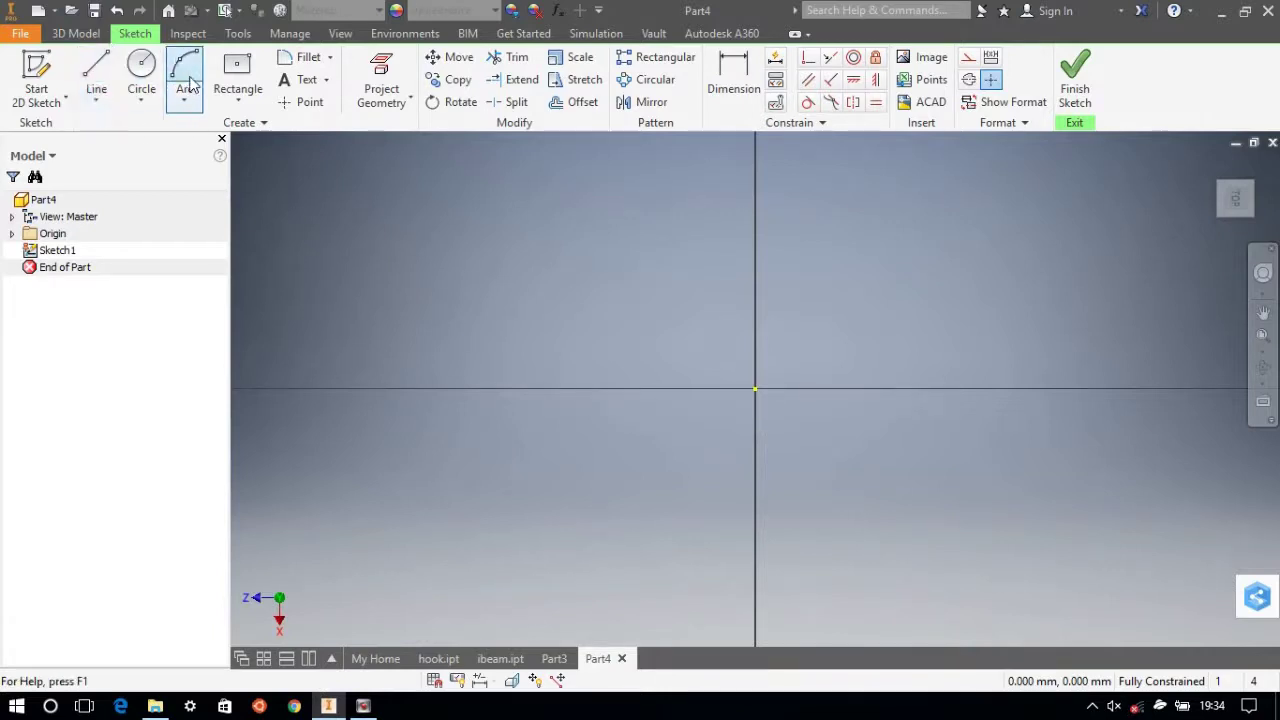
Draw a center-point rectangle anchored at the origin
left_click(237, 95)
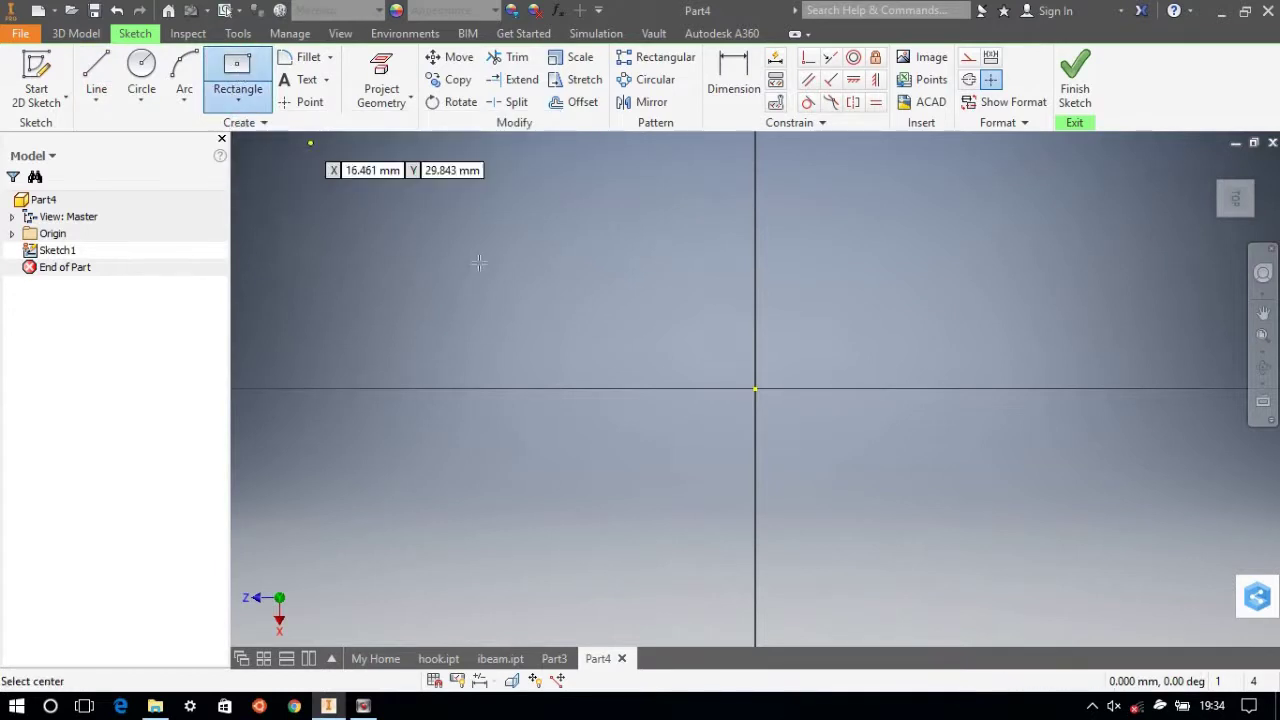
left_click(757, 388)
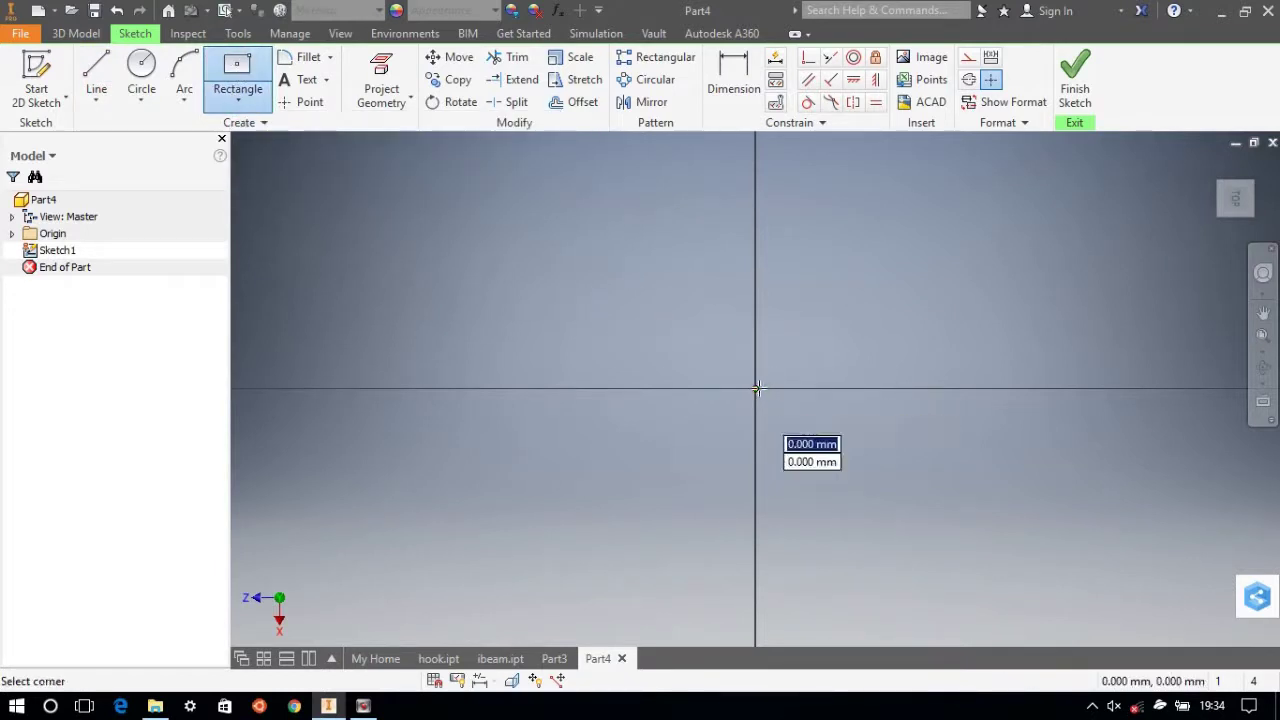
left_click(944, 516)
Dimension the square 20 mm tall and 20 mm wide, then finish the sketch
left_click(733, 75)
left_click(945, 400)
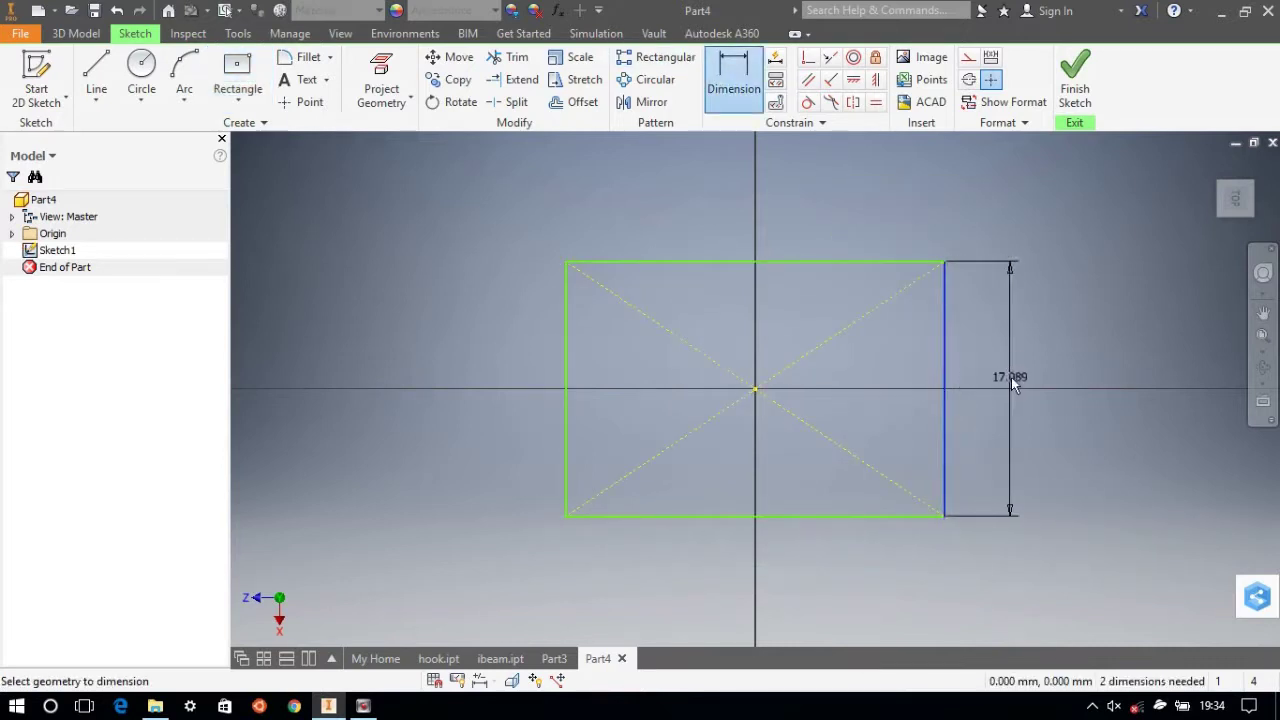
left_click(1013, 374)
type("20")
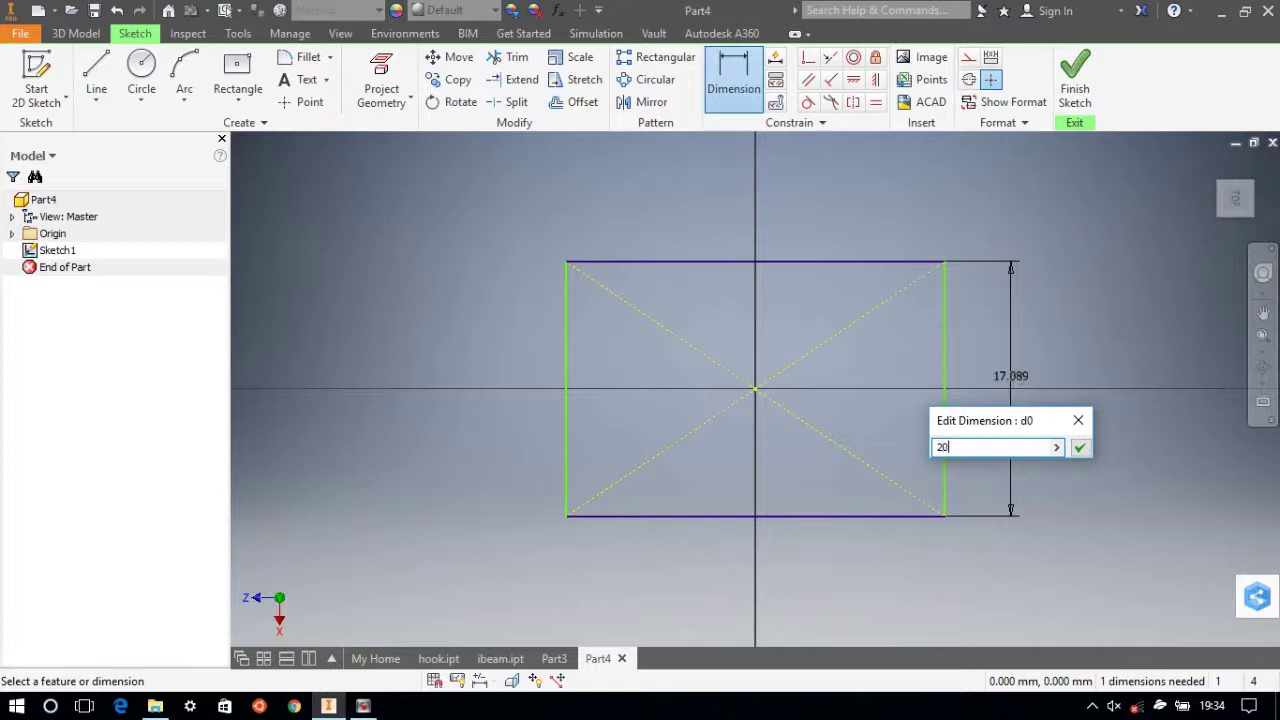
key("Return")
left_click(771, 240)
left_click(775, 189)
type("20")
key("Return")
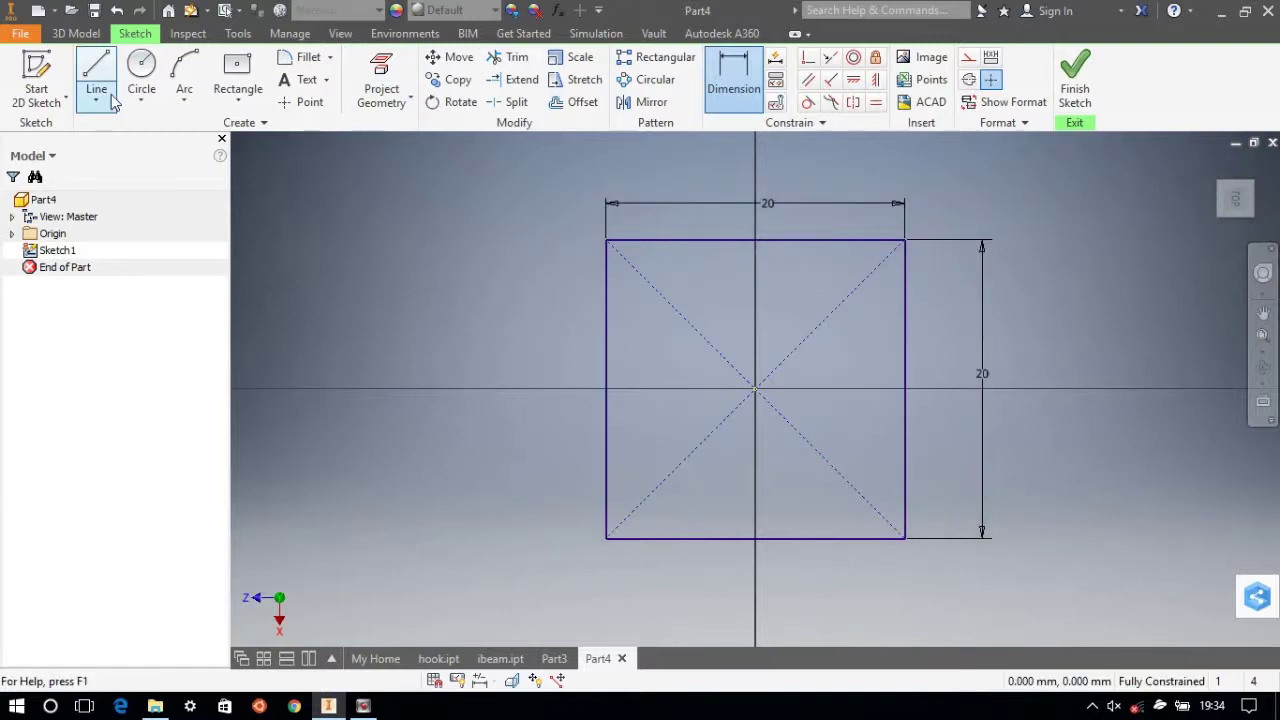
left_click(1087, 82)
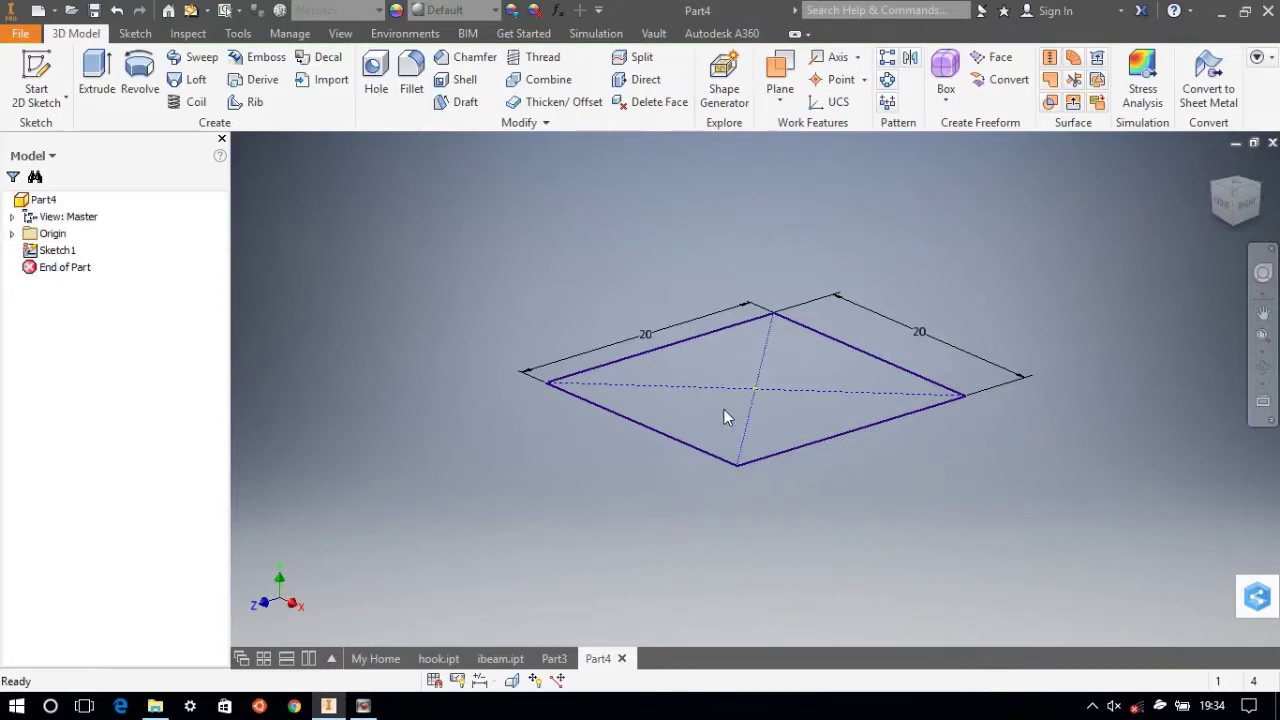
Extrude the 20 × 20 square profile 1 mm into a thin plate
left_click(97, 75)
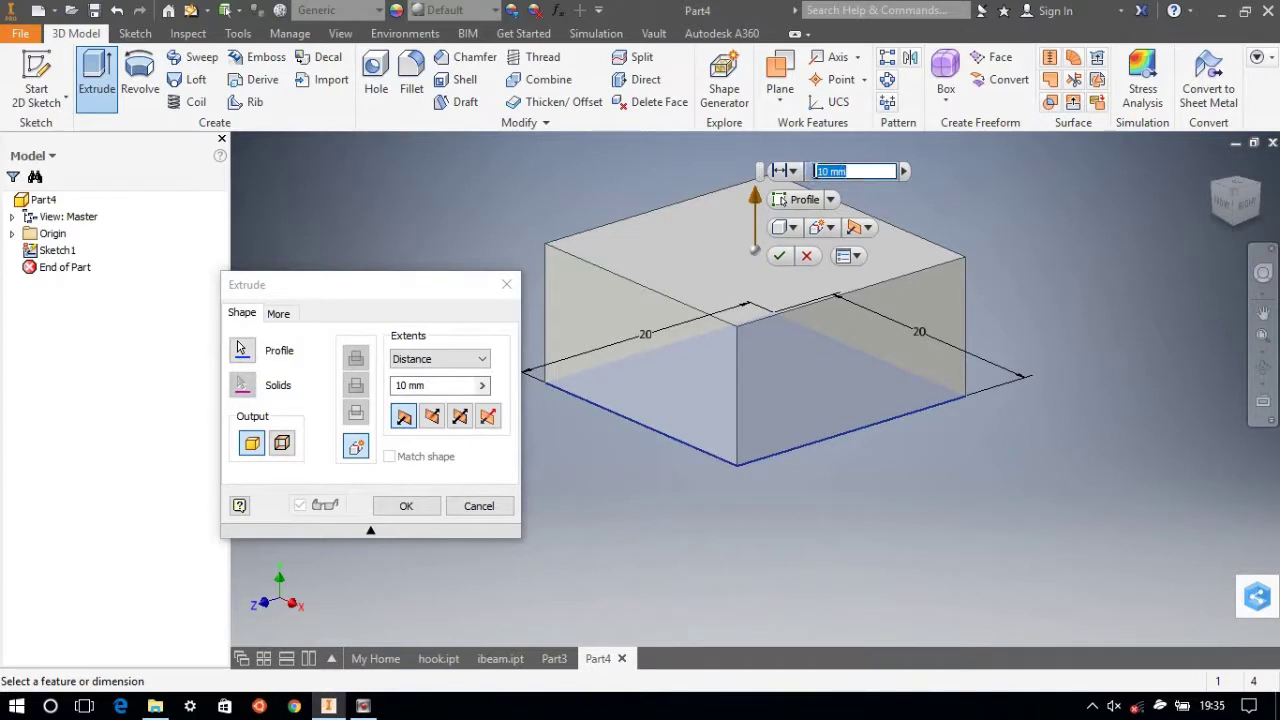
type("1")
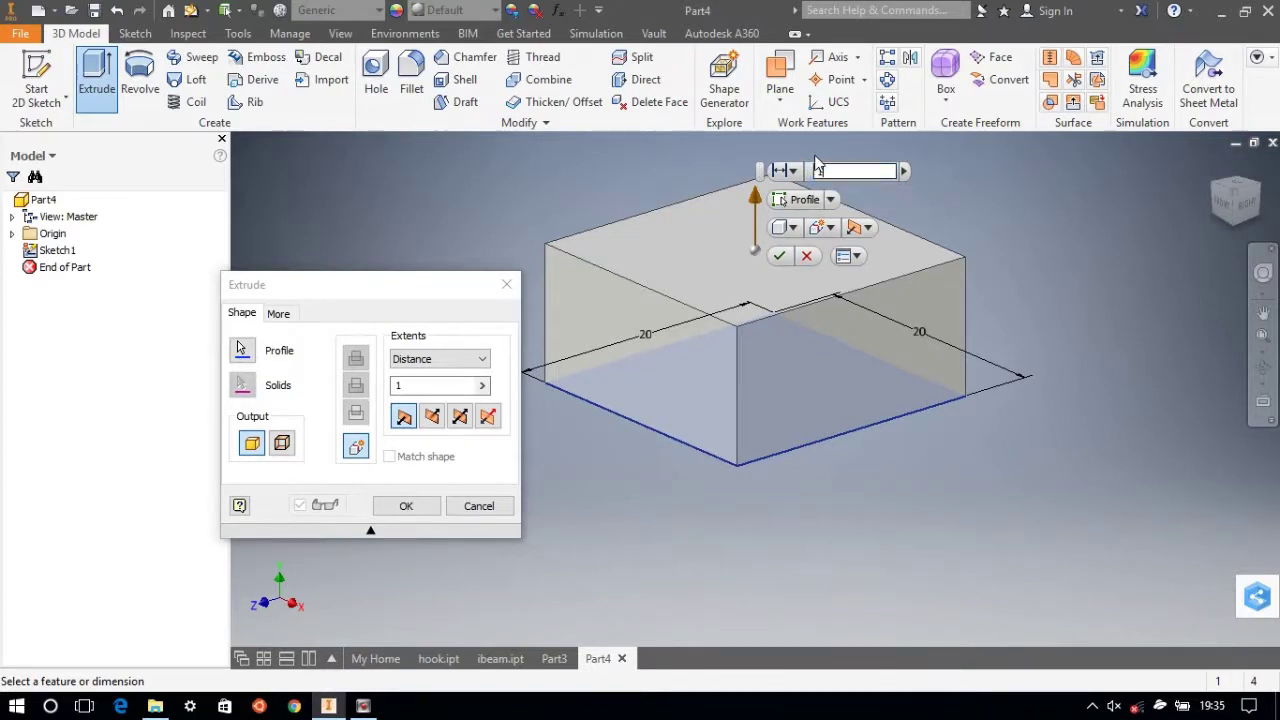
key("Return")
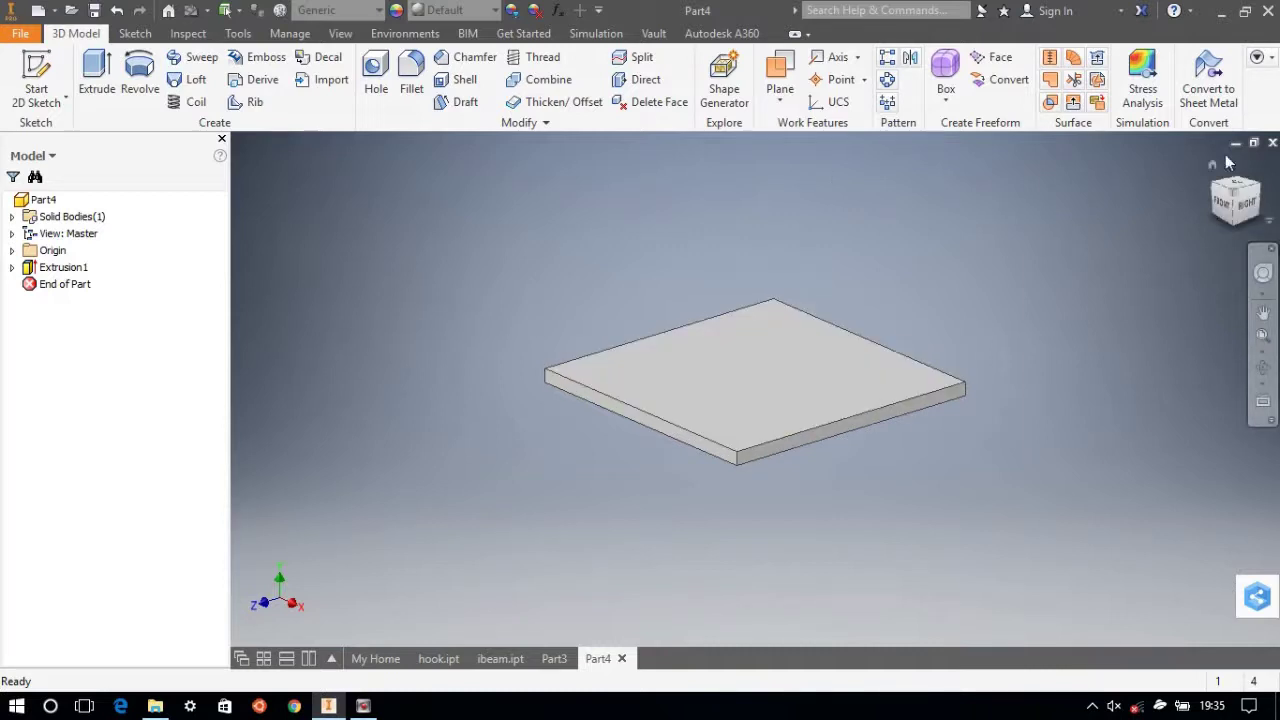
Start a new sketch on the plate's underside face
left_click(1236, 232)
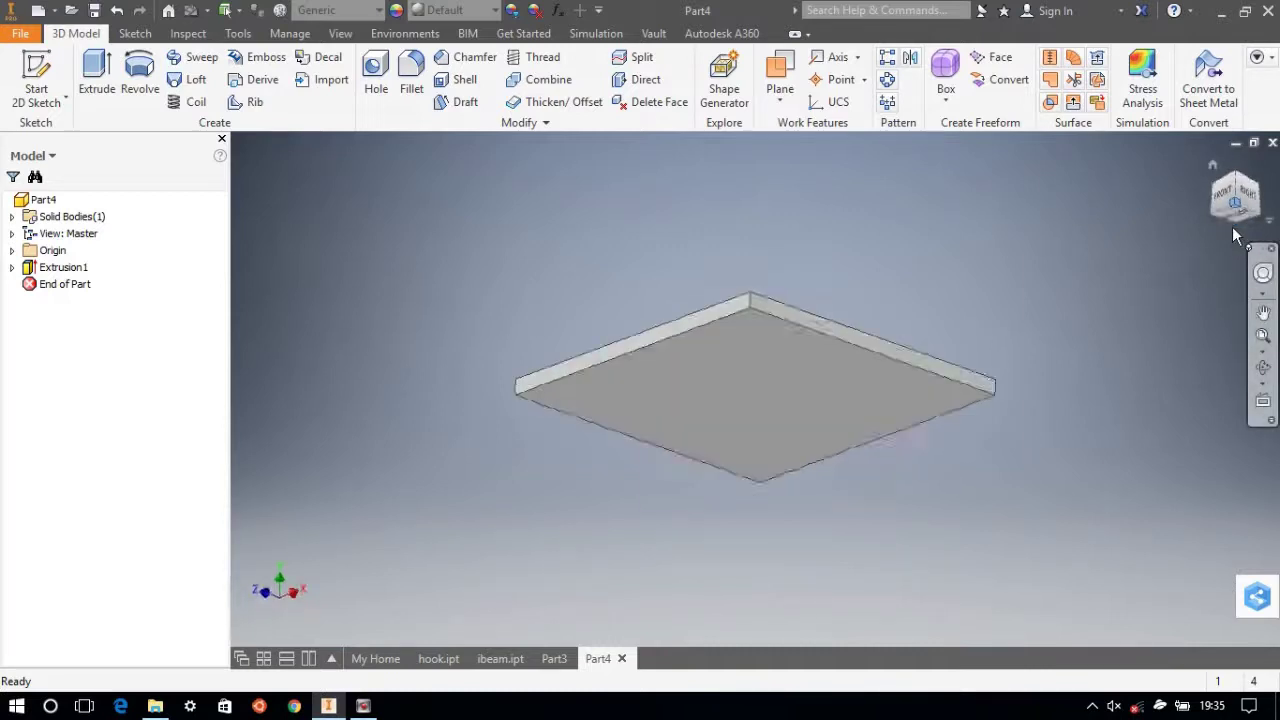
left_click(830, 366)
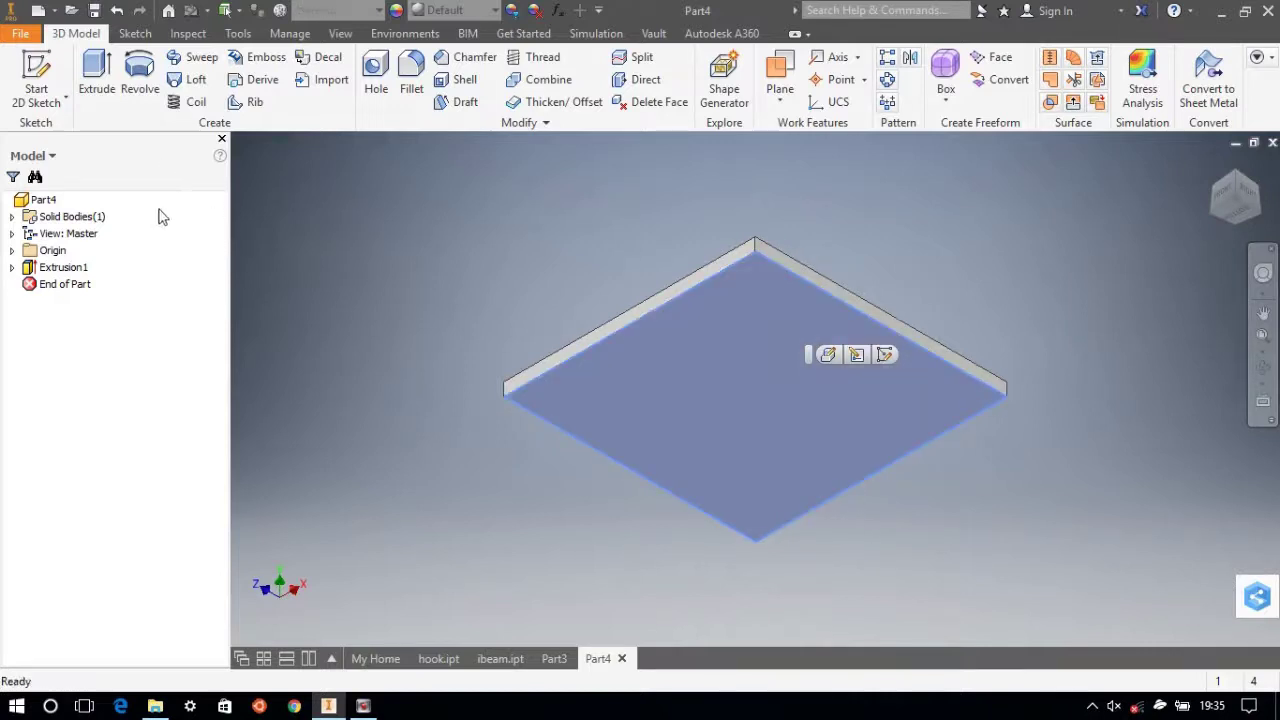
left_click(36, 72)
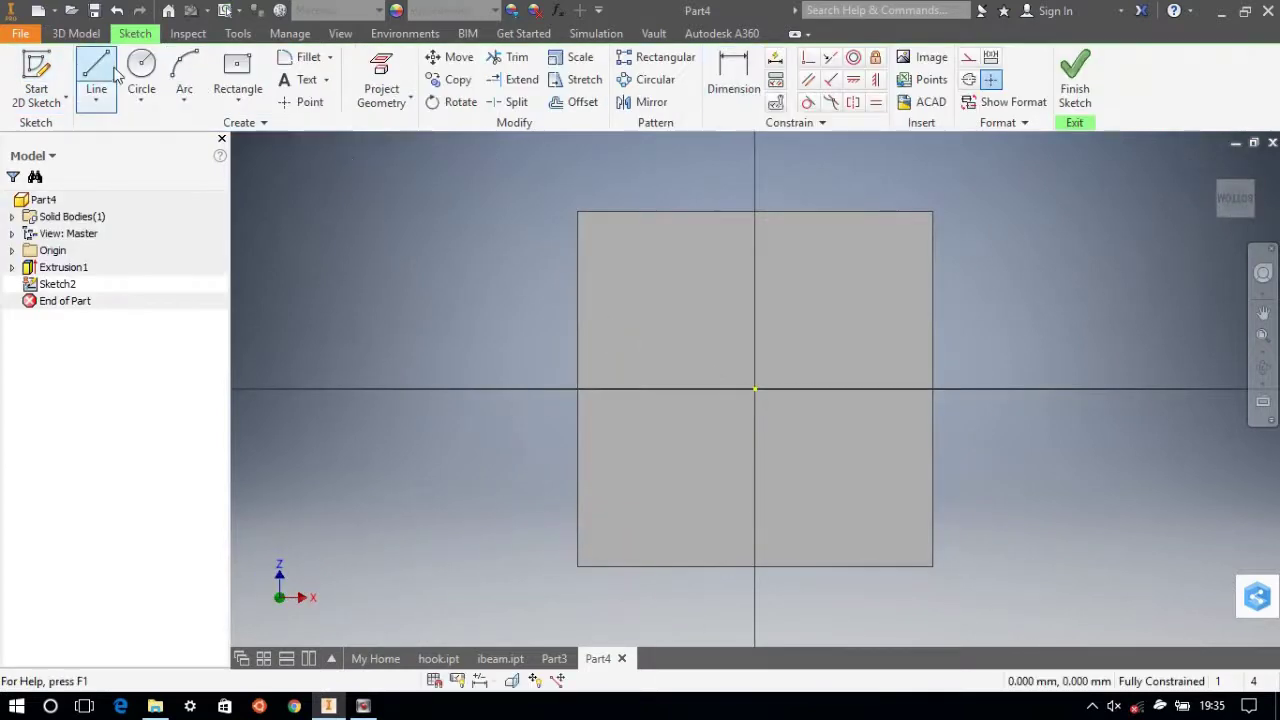
Draw a circle about 16 mm across centred on the origin and finish the sketch
left_click(141, 75)
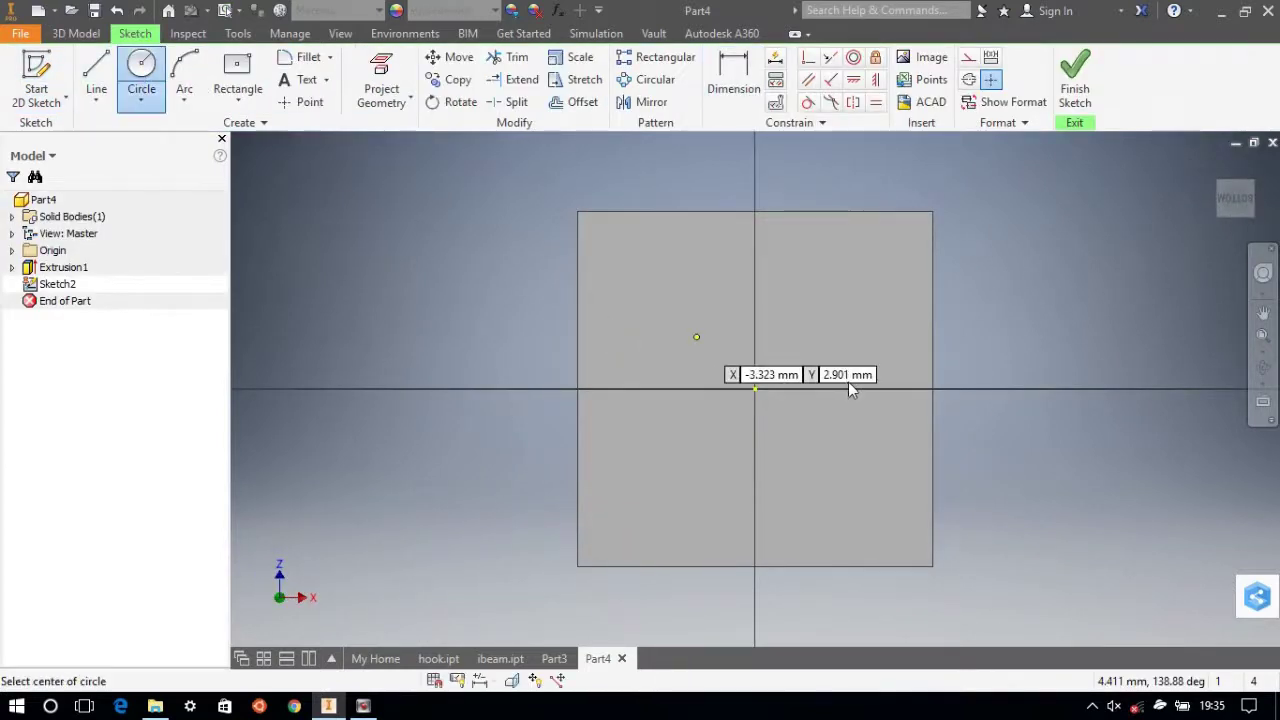
left_click(755, 389)
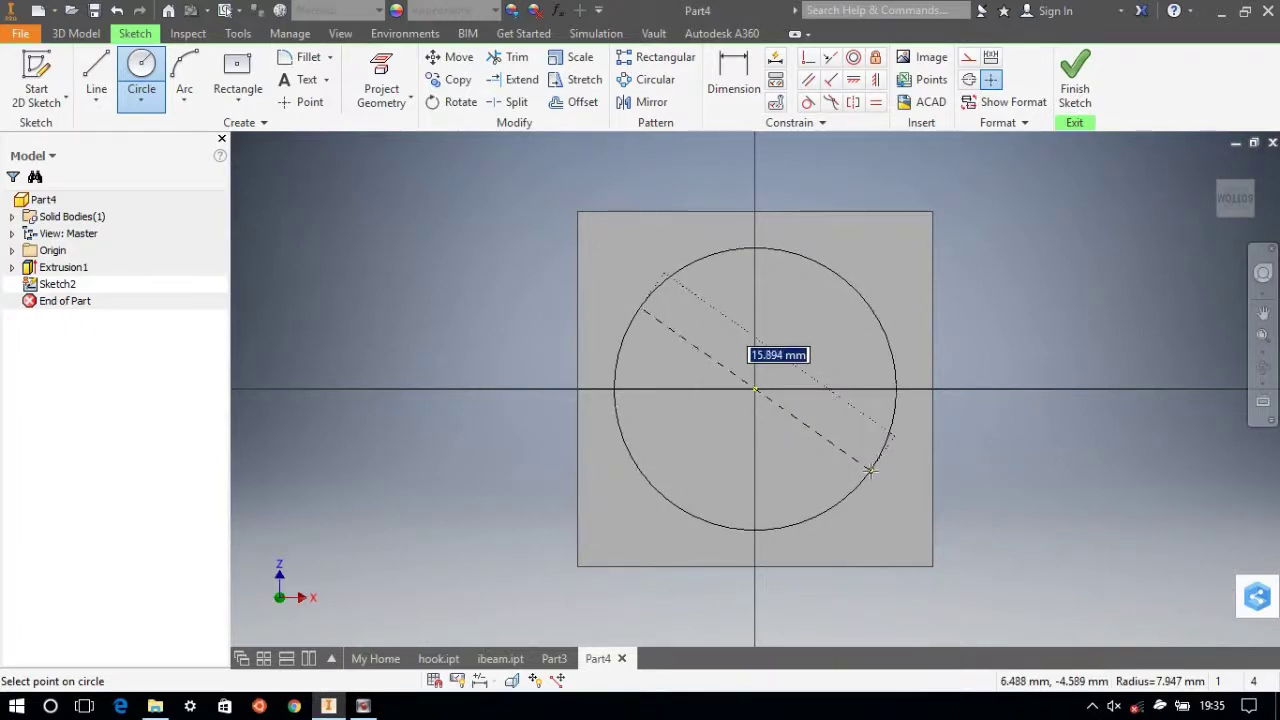
left_click(869, 469)
key("d")
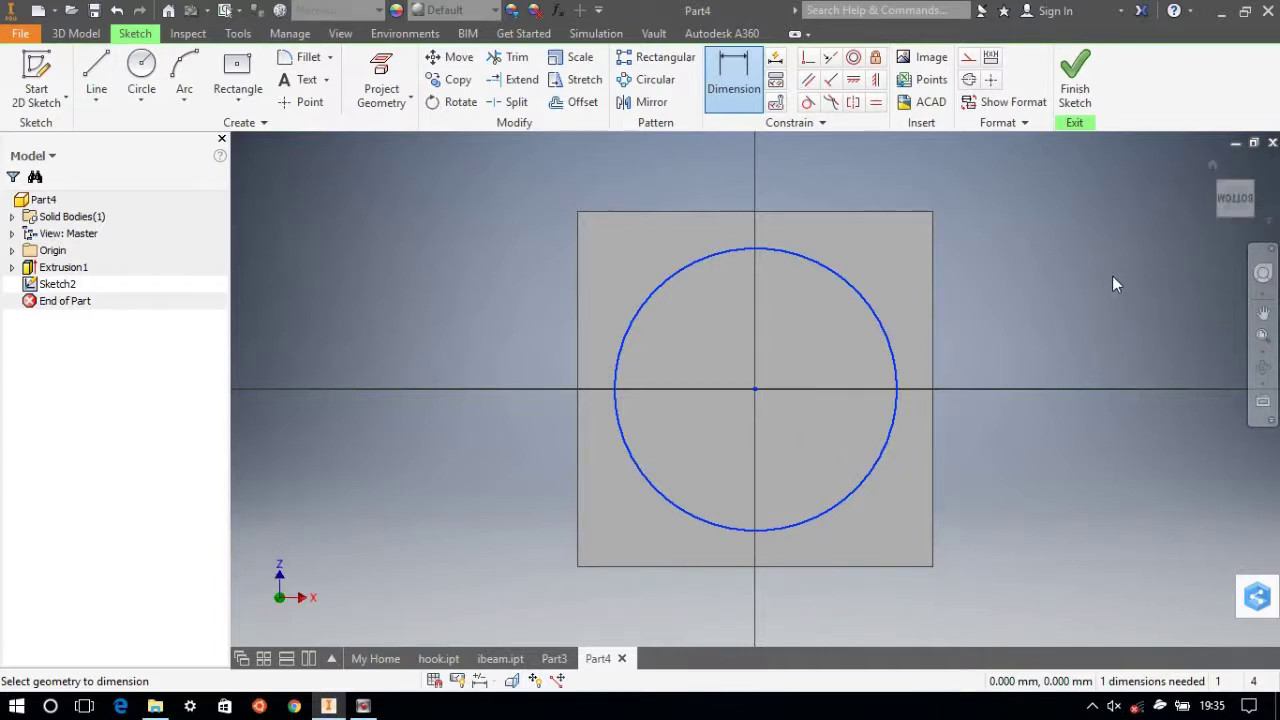
left_click(1075, 88)
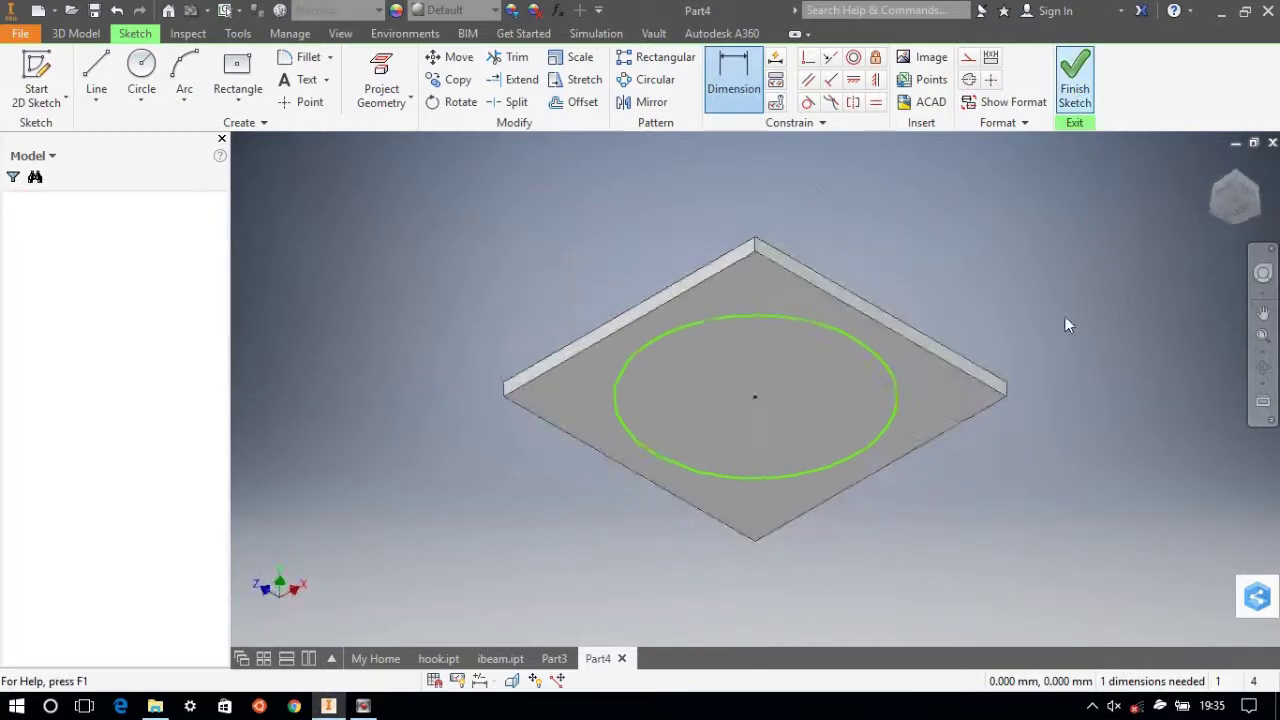
Extrude the circle profile 1 mm as Extrusion2, then return to an isometric view
left_click(777, 316)
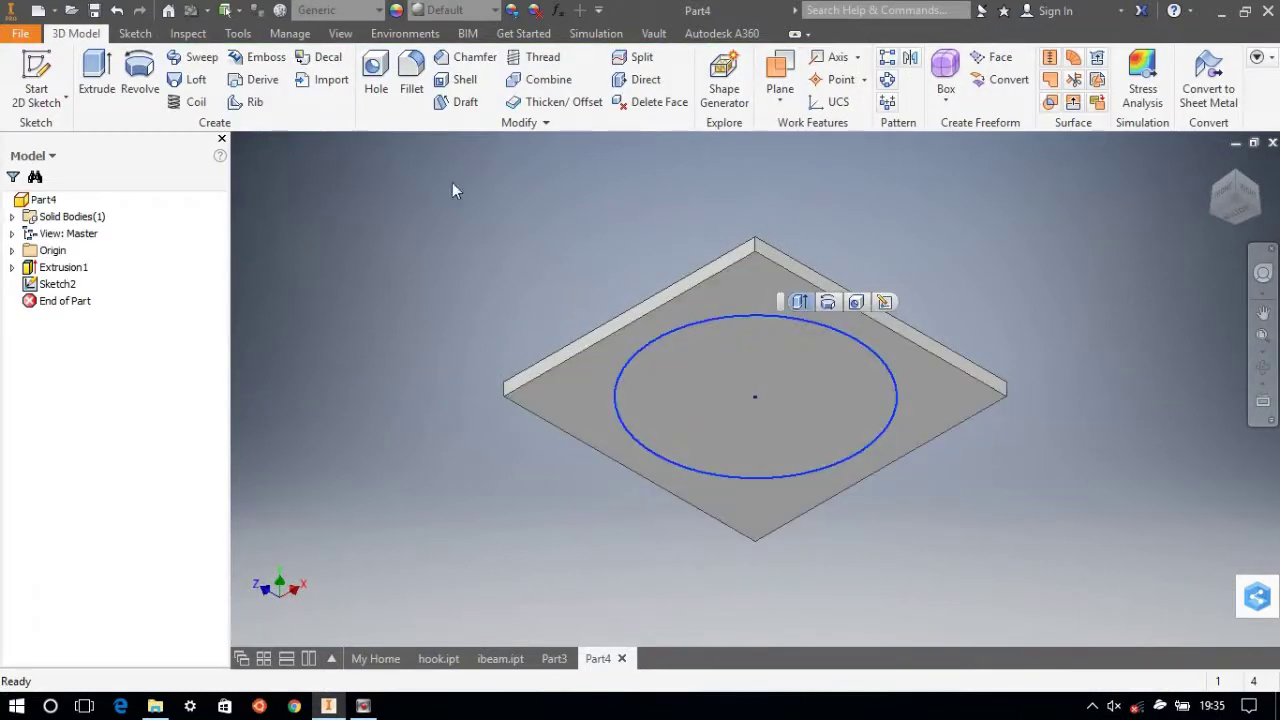
left_click(106, 78)
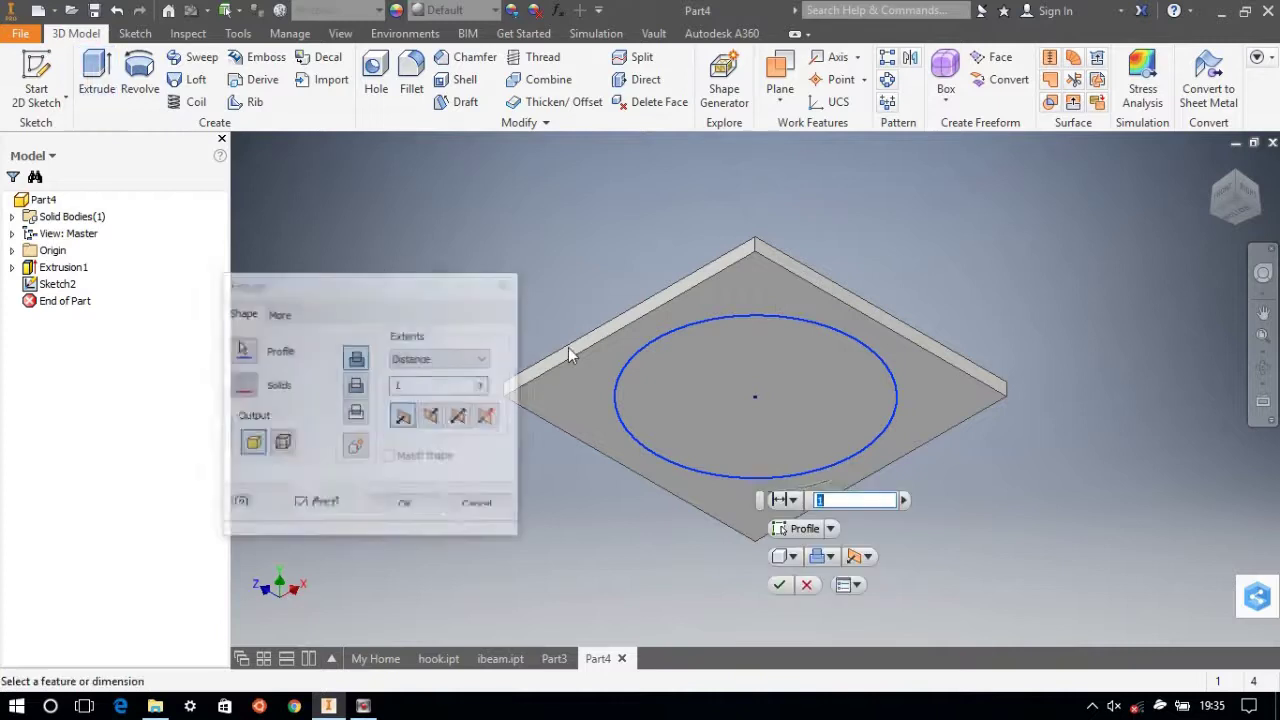
left_click(406, 505)
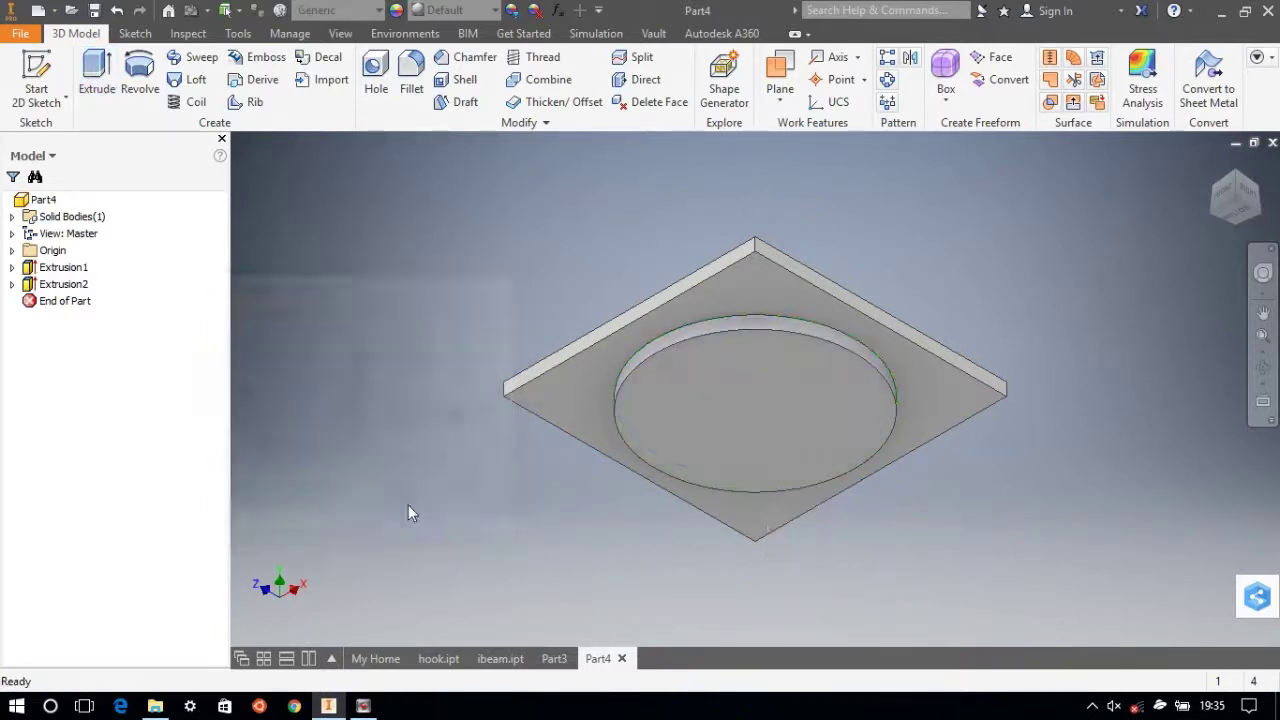
left_click(1234, 186)
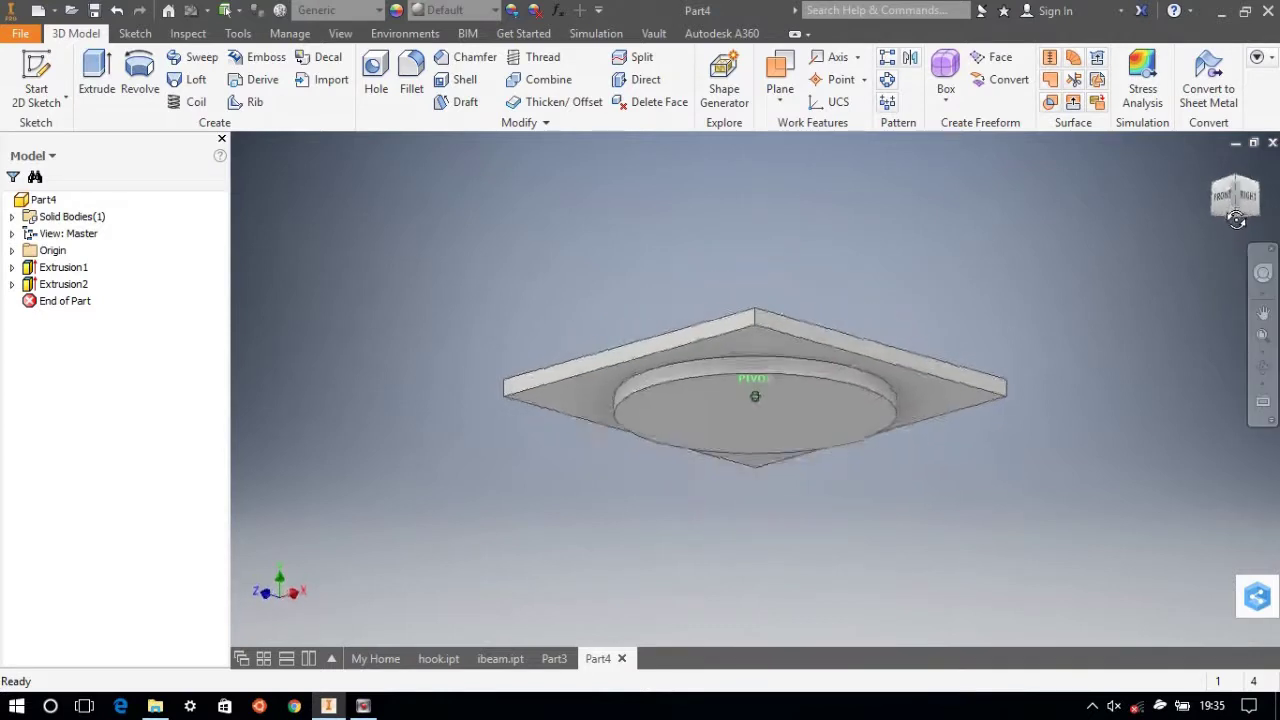
middle_click_drag(754, 396, 730, 402, "shift")
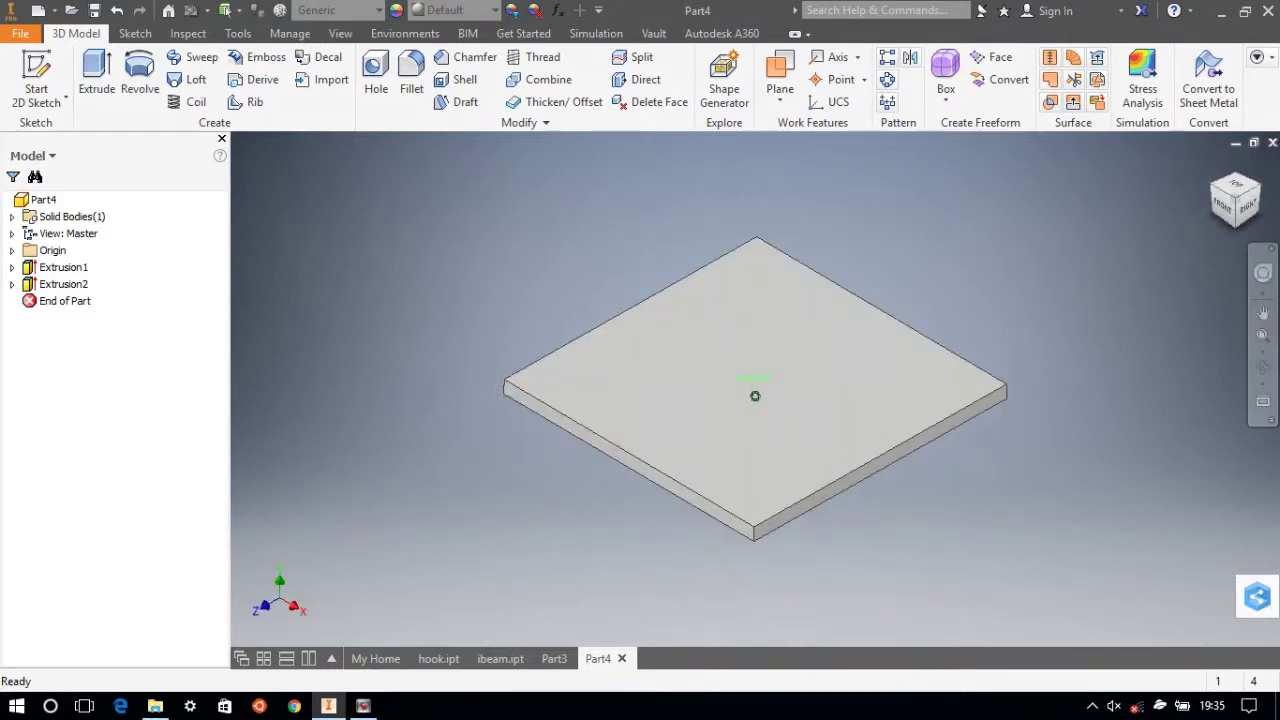
Start a new sketch on the plate's top face
left_click(728, 403)
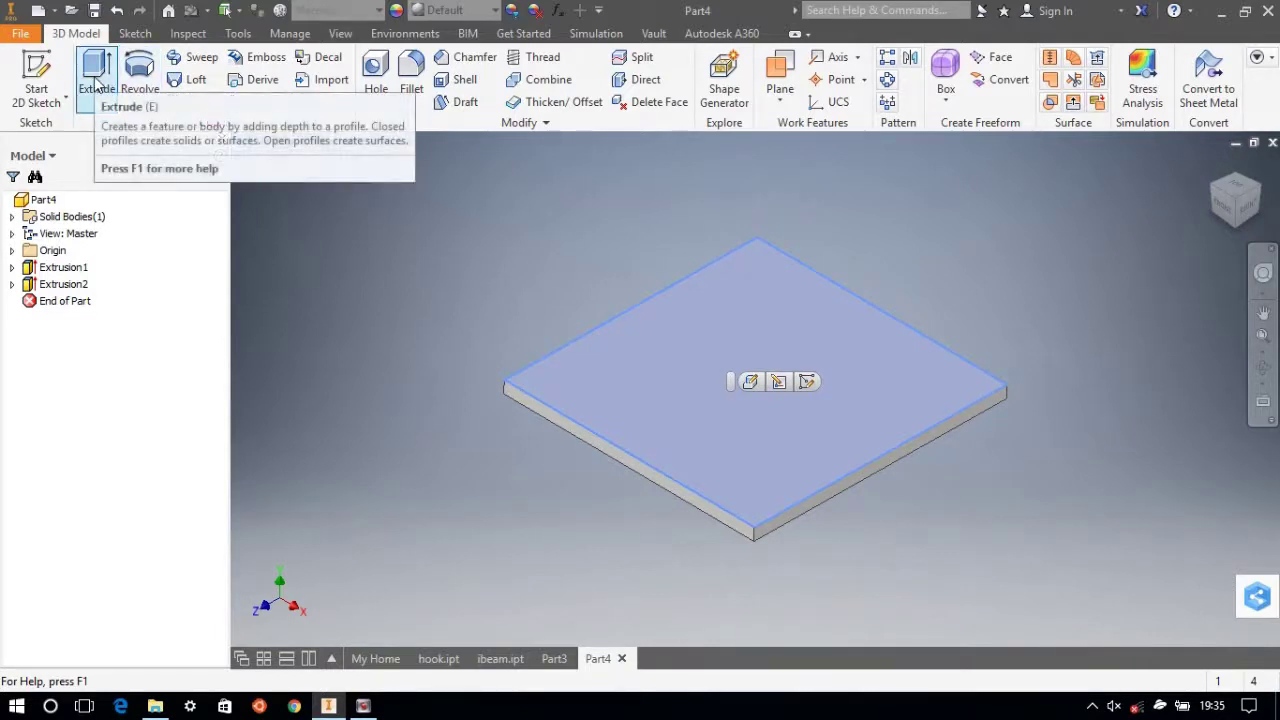
left_click(47, 67)
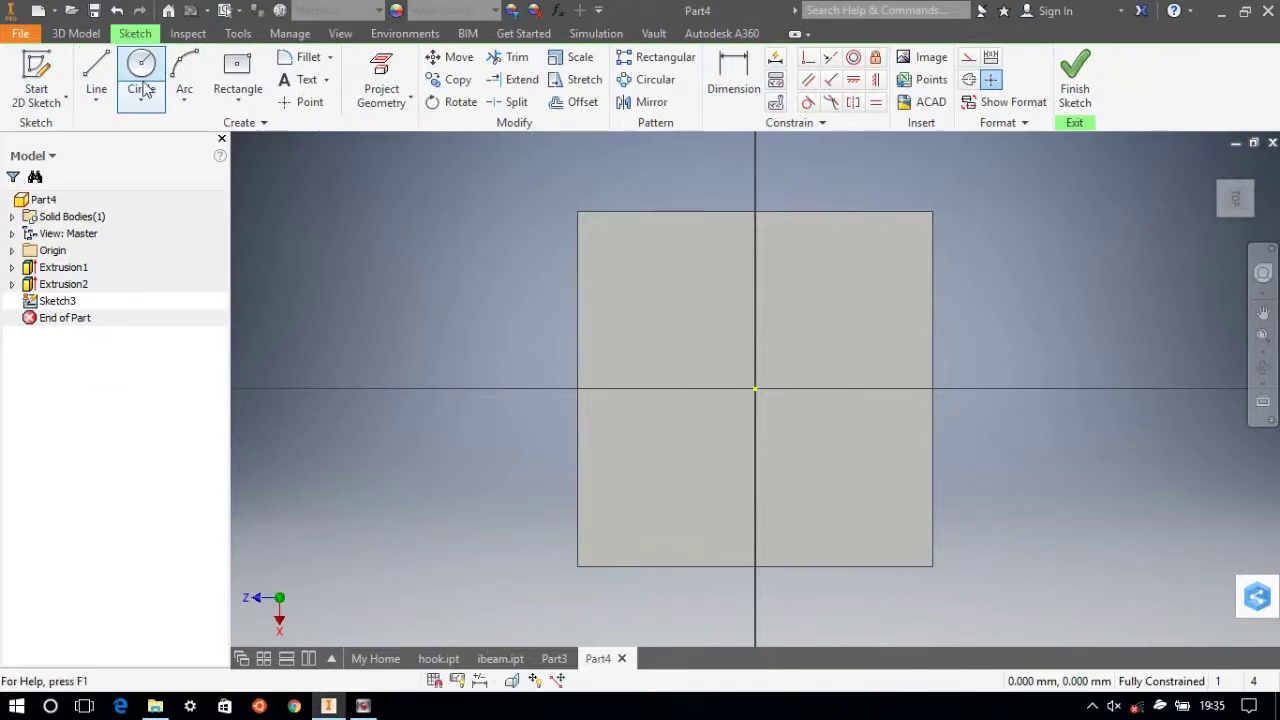
left_click(229, 72)
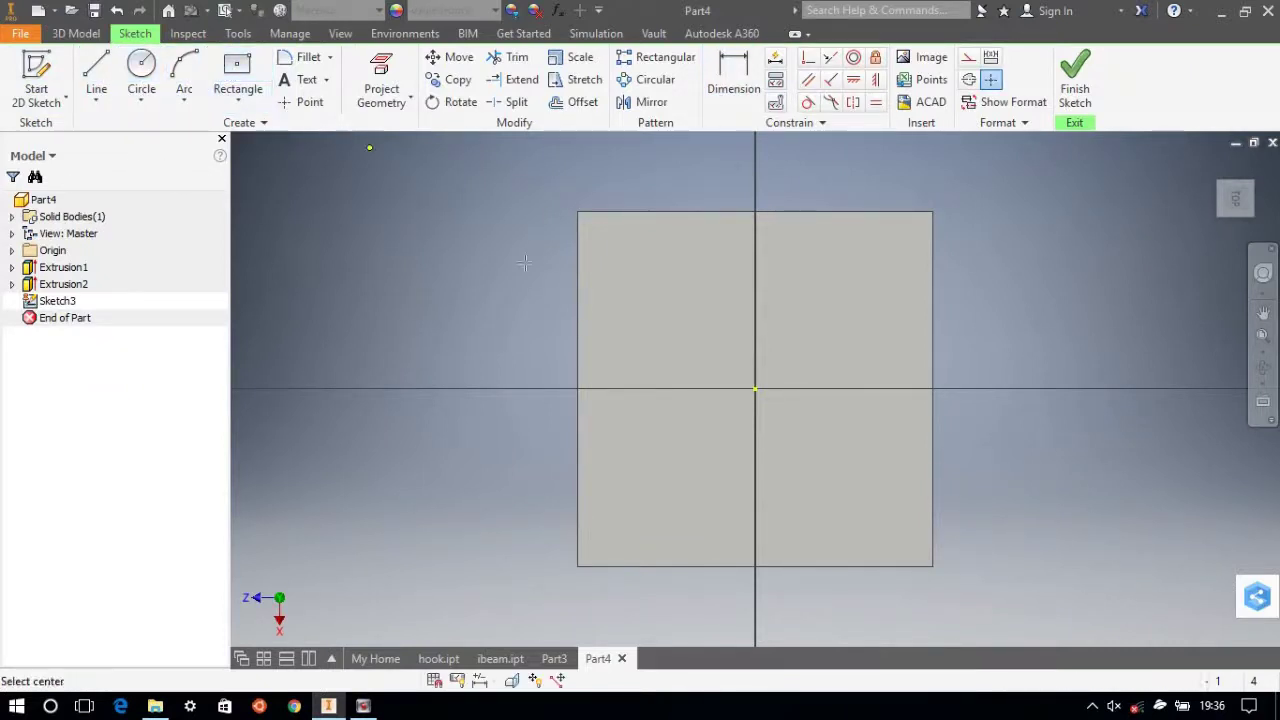
left_click(600, 231)
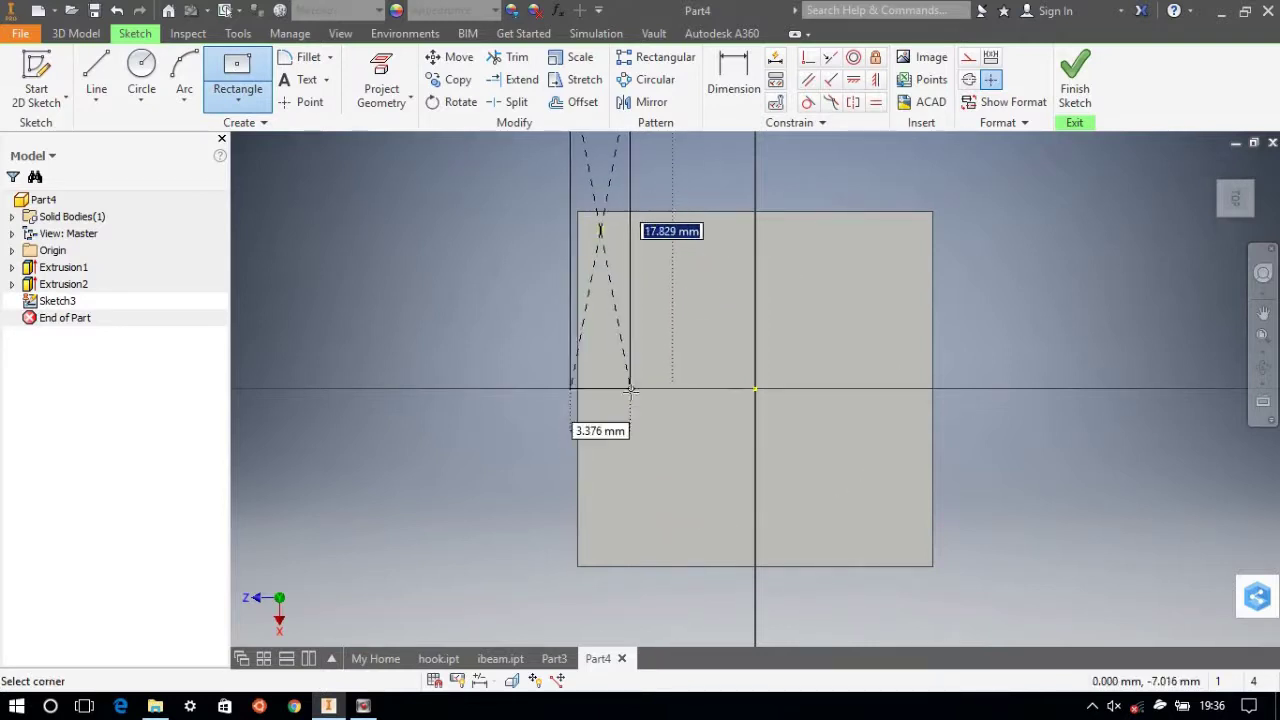
key("Escape")
Draw a thin, tall center-point rectangle on the horizontal axis near the plate's left edge
left_click(266, 110)
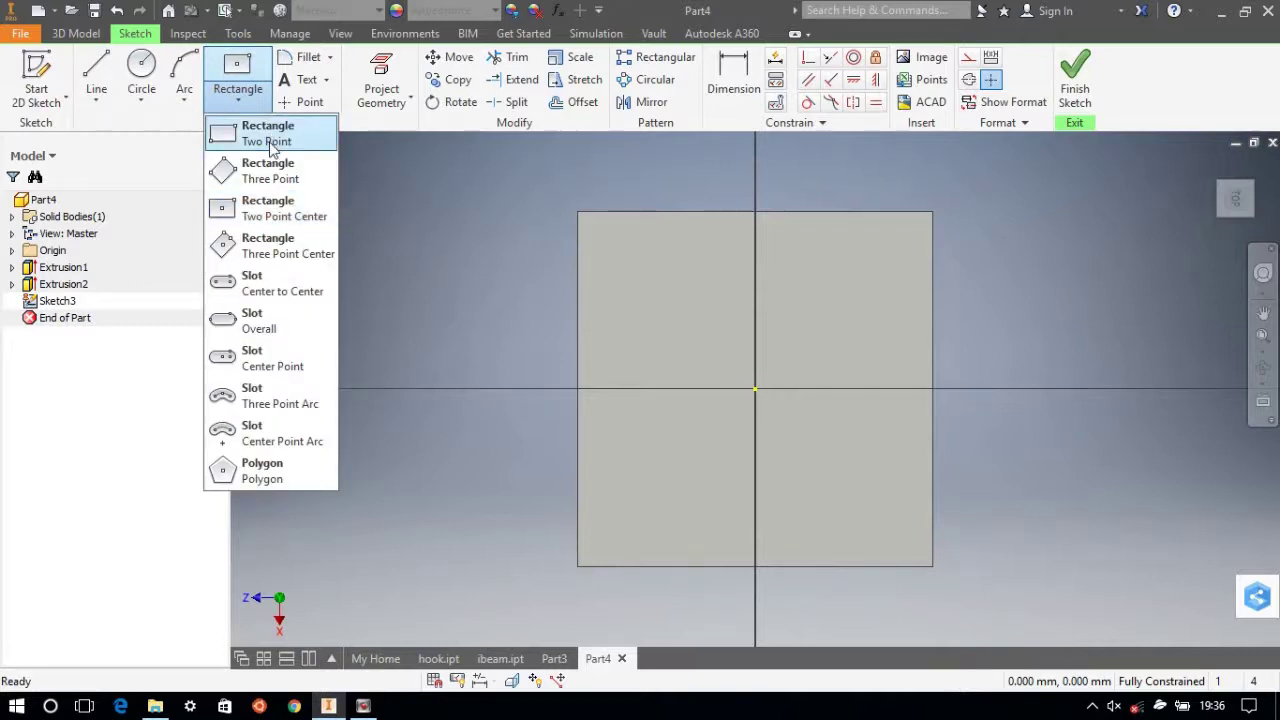
left_click(620, 397)
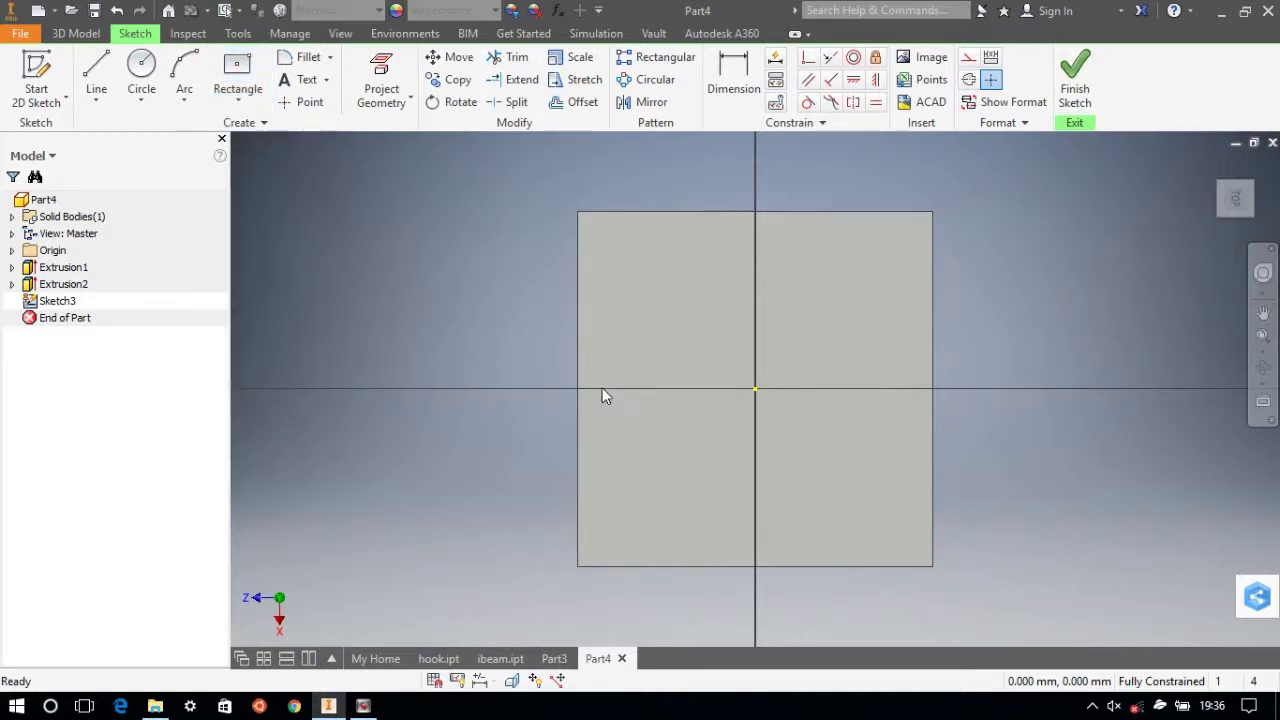
left_click(220, 80)
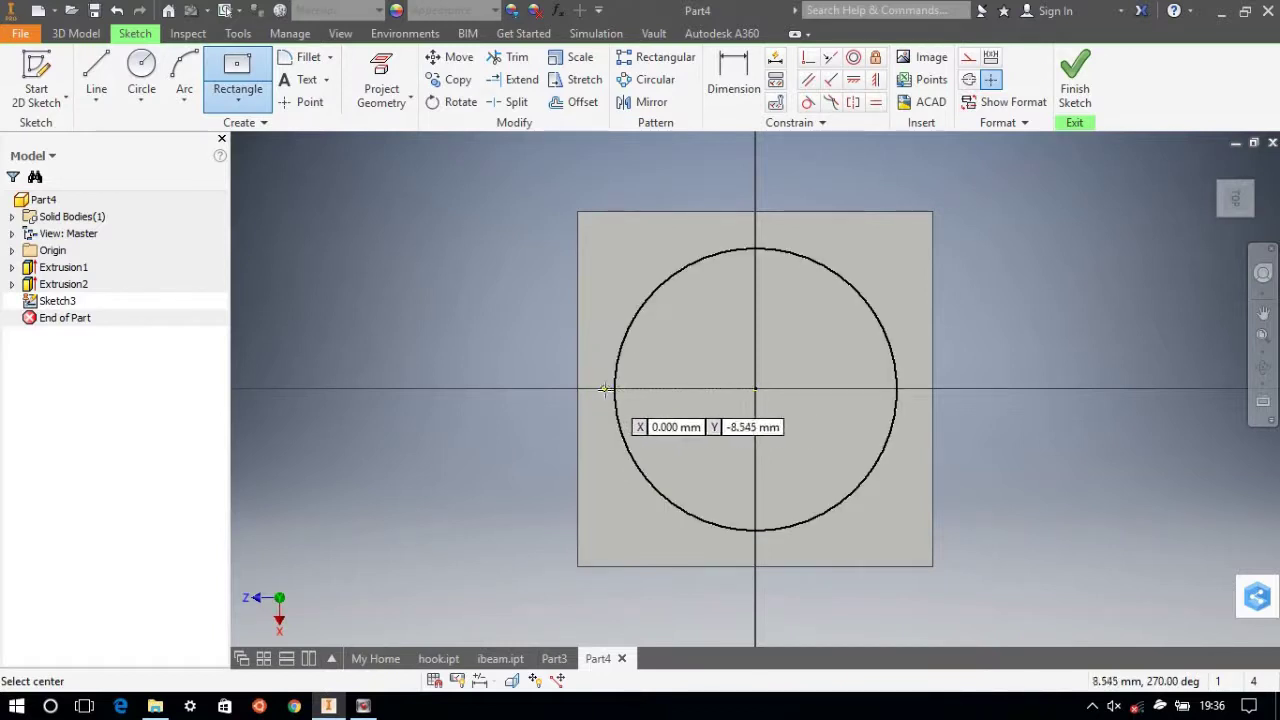
left_click(614, 387)
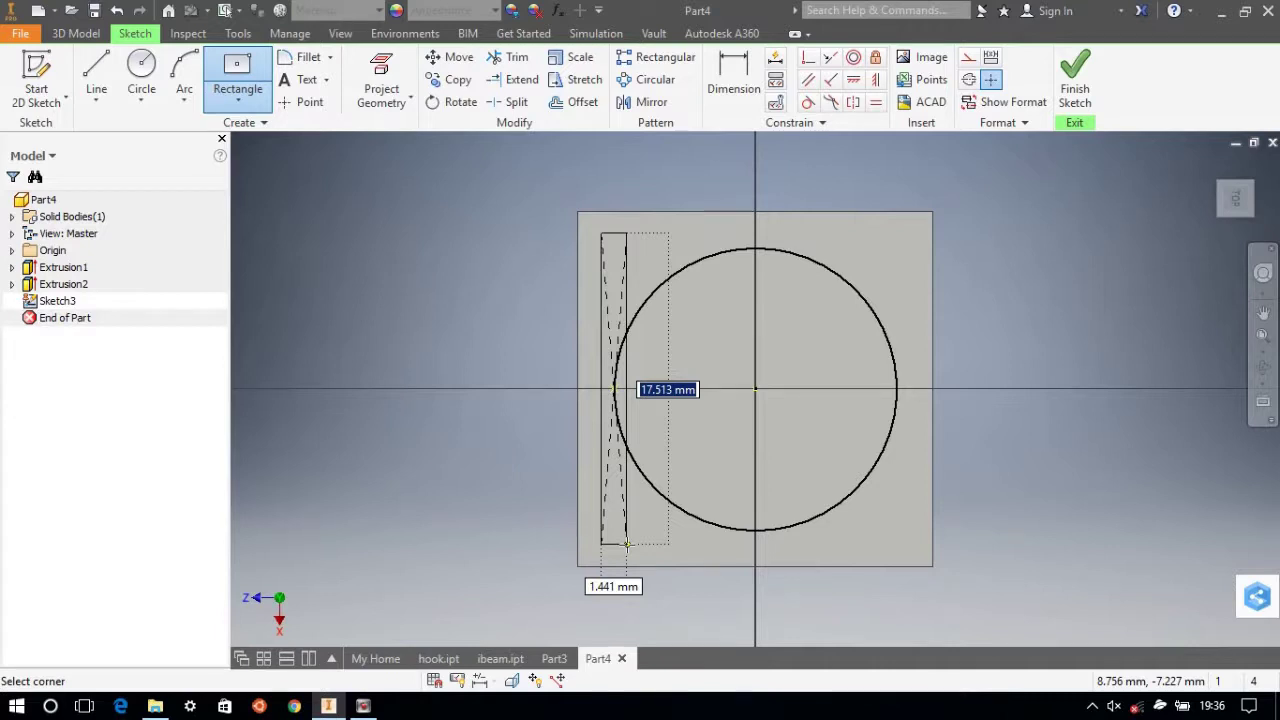
left_click(626, 545)
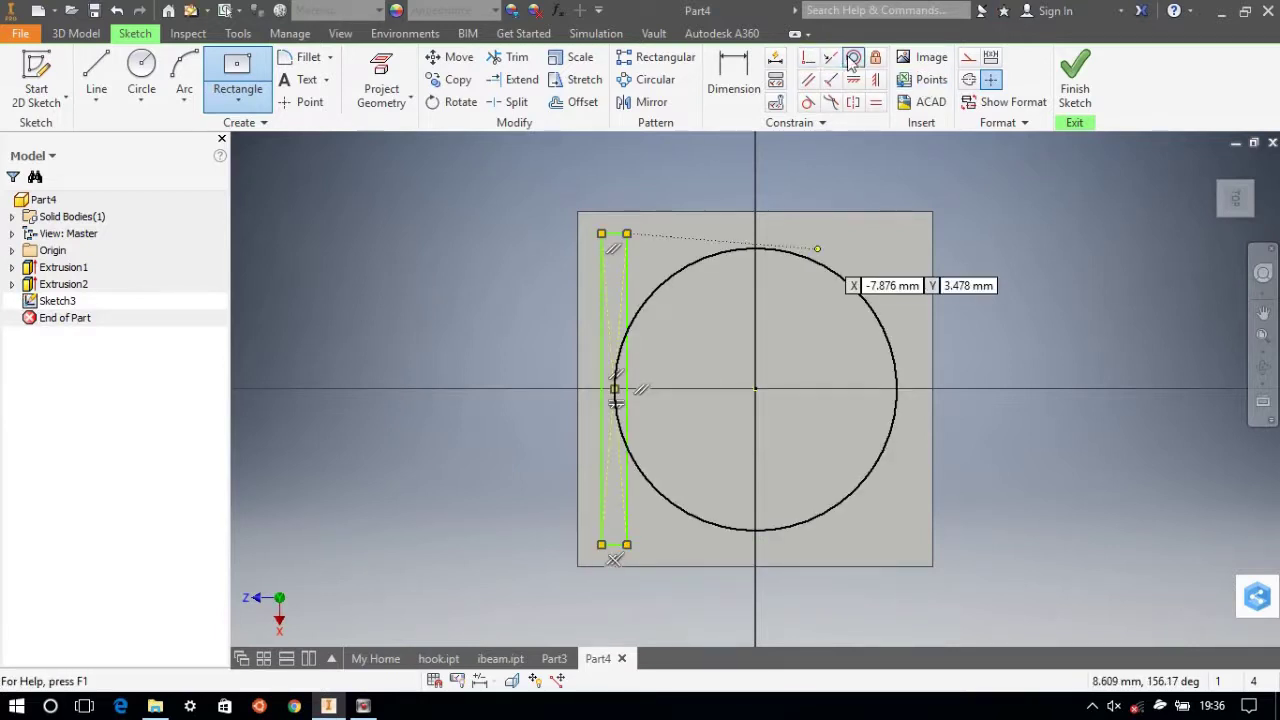
Dimension the strip's top edge 1 mm wide and its side edge 18 mm tall
left_click(733, 75)
left_click(608, 242)
left_click(615, 182)
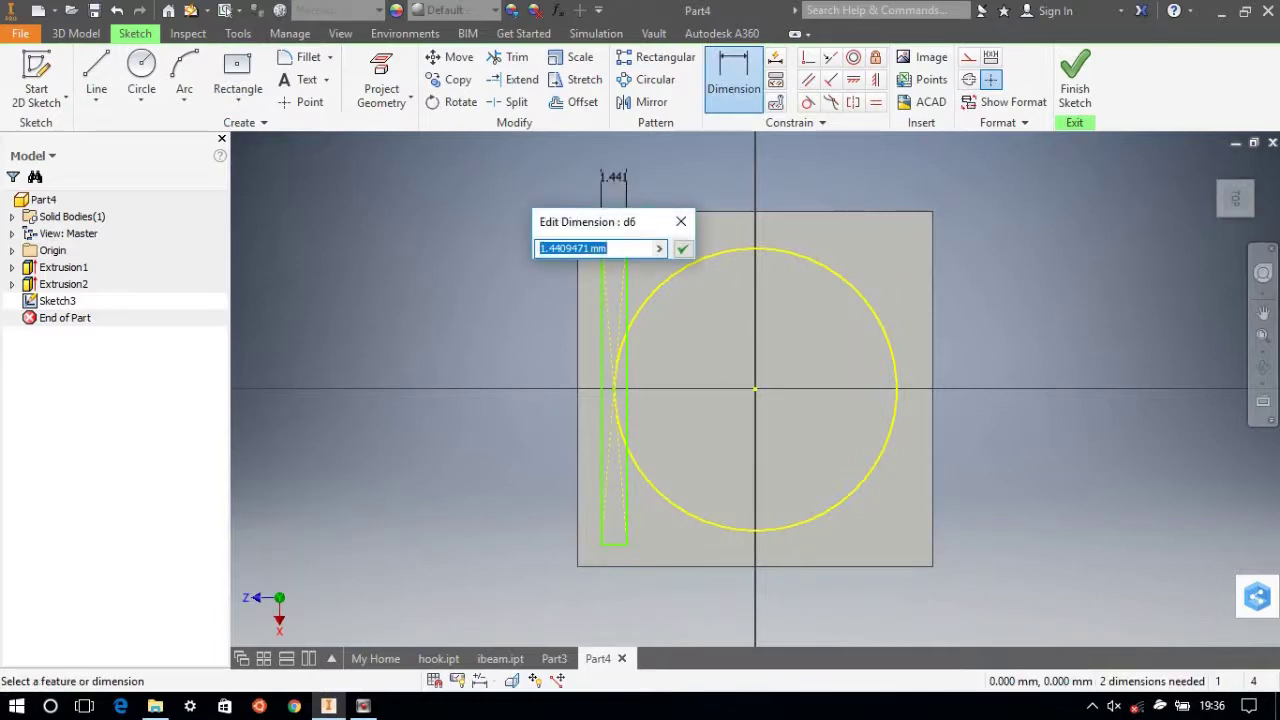
type("1")
key("Return")
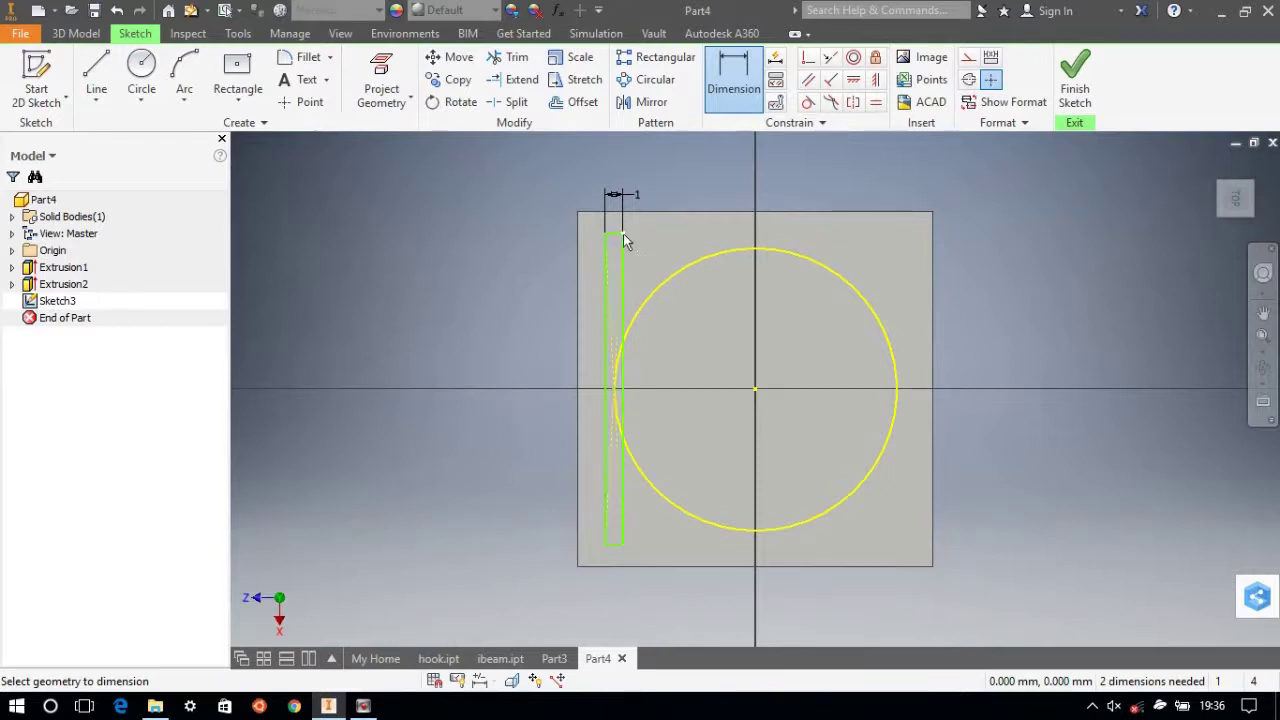
left_click(607, 280)
left_click(476, 289)
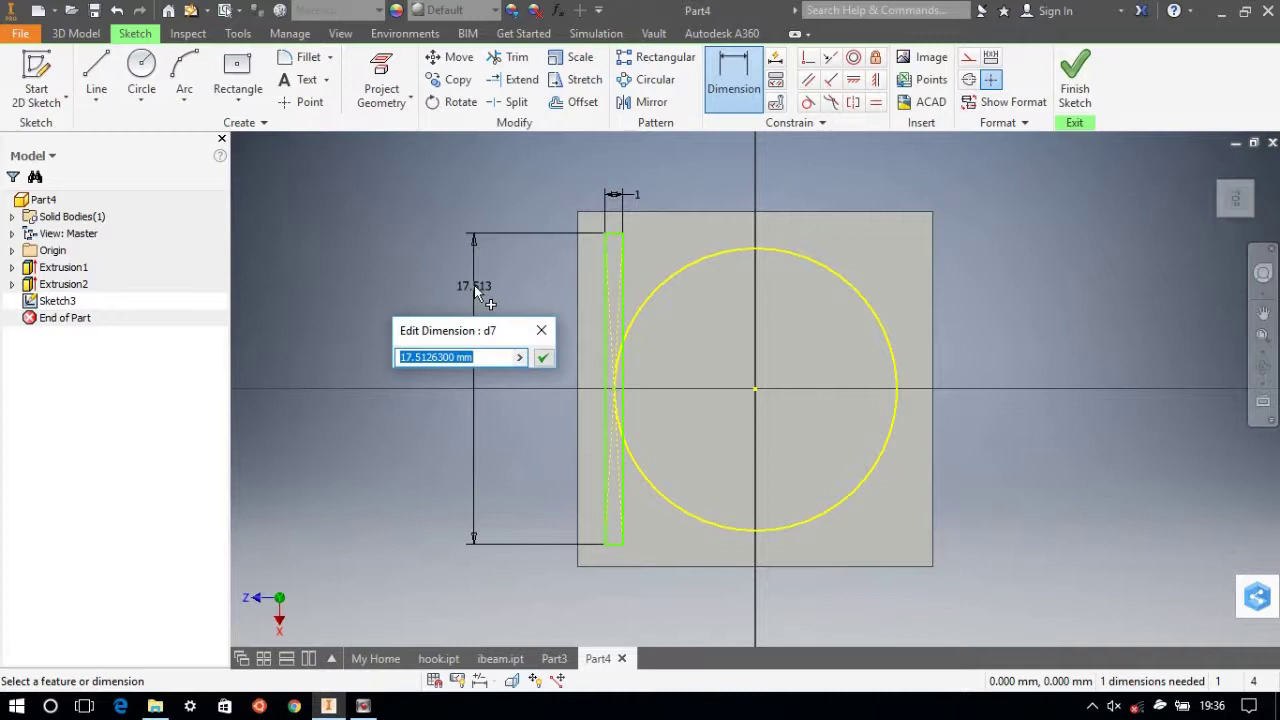
type("18")
key("Return")
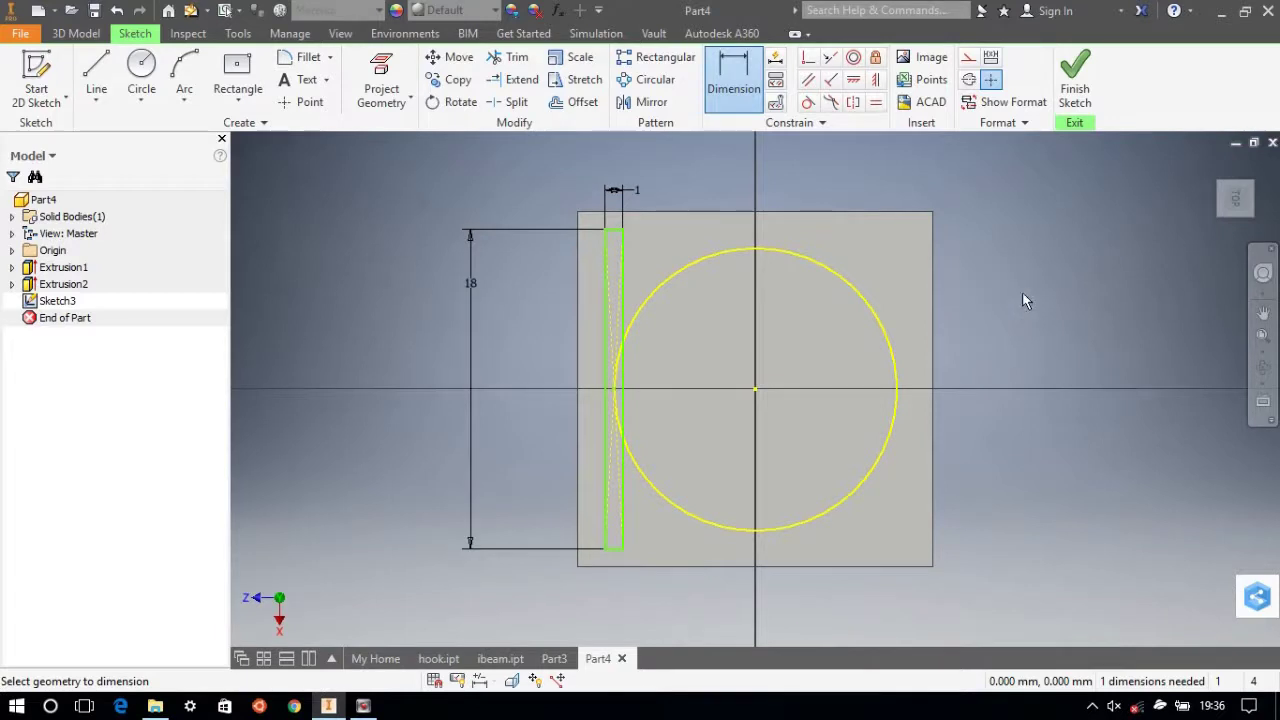
Finish the sketch and extrude the 1 × 18 mm strip 5 mm into an upright fin
left_click(1078, 92)
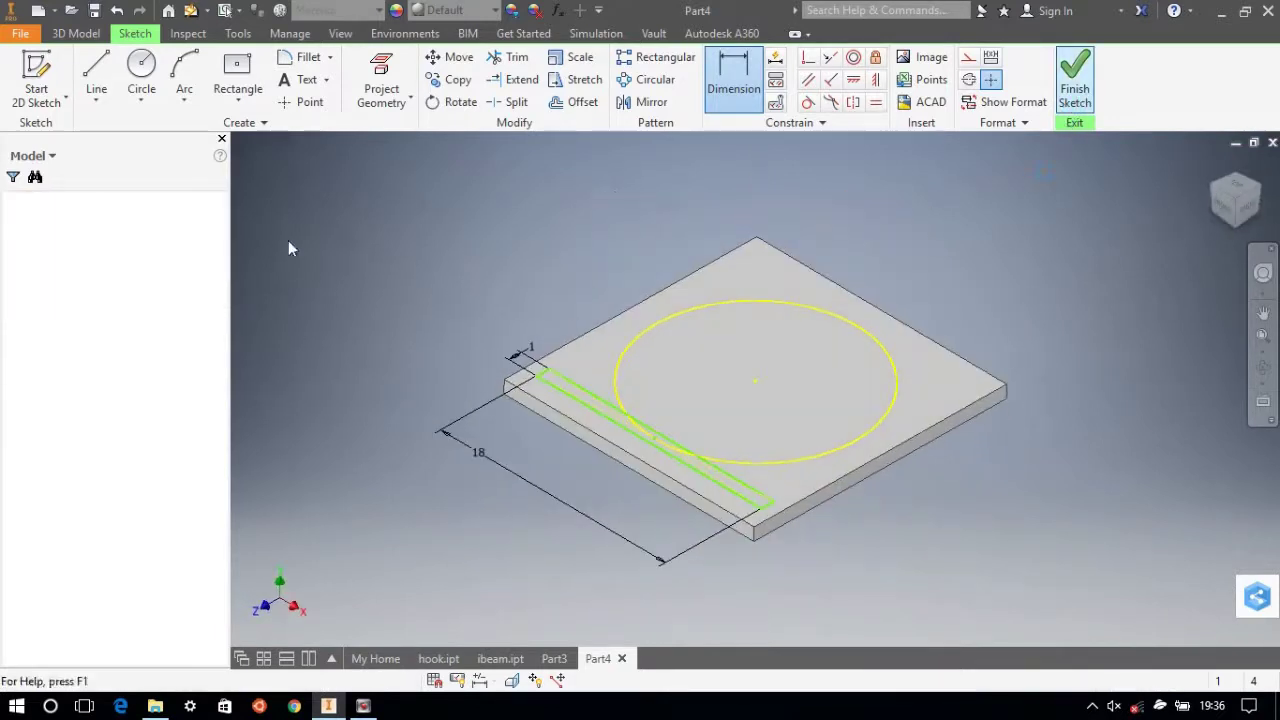
left_click(110, 68)
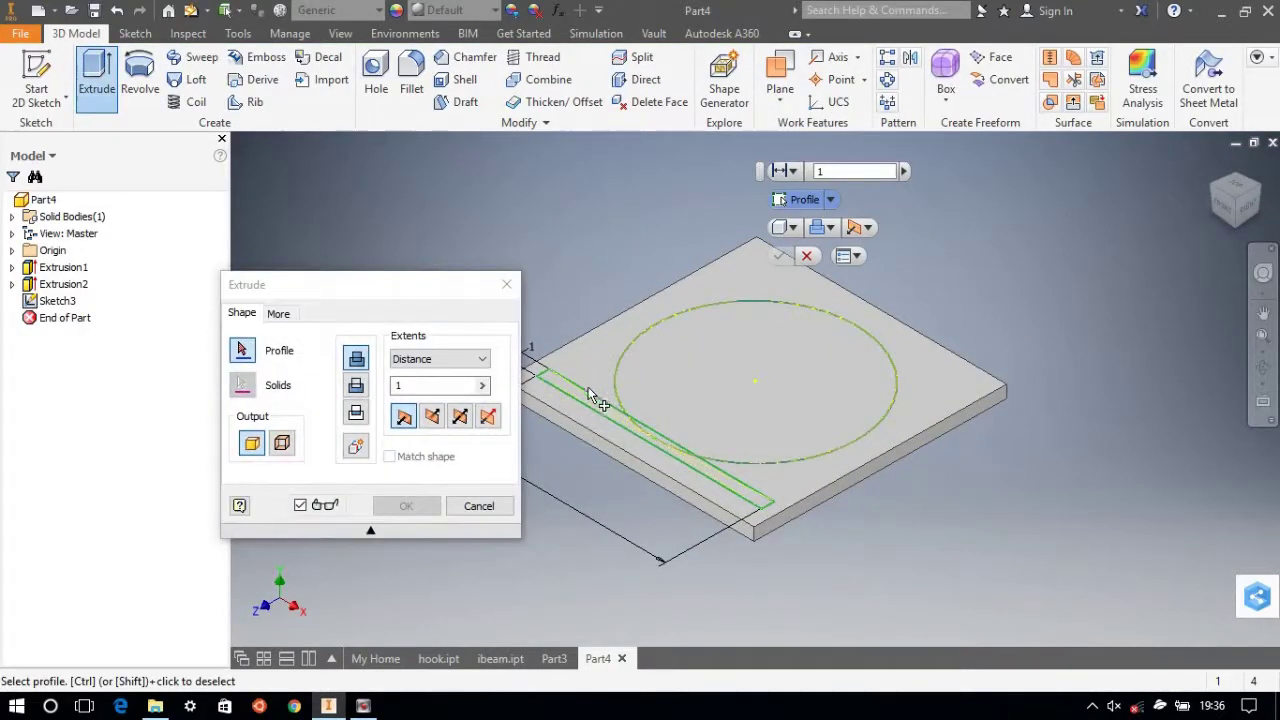
left_click(585, 396)
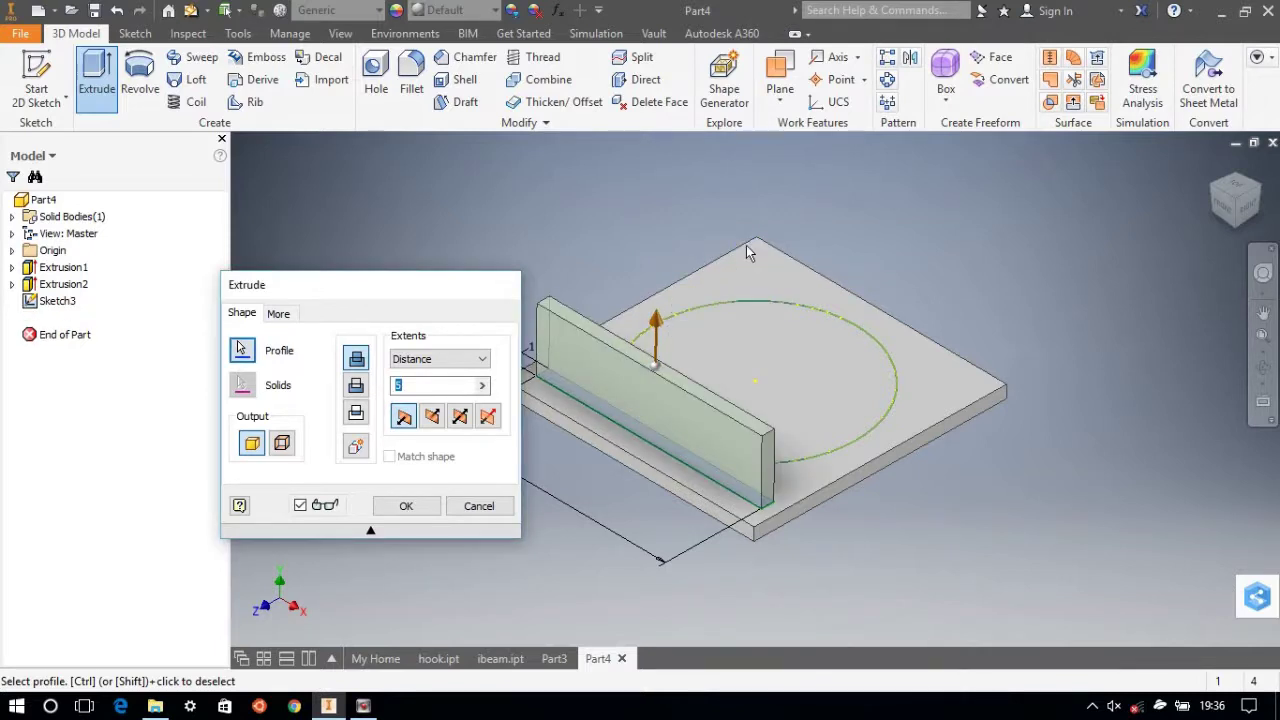
key("Return")
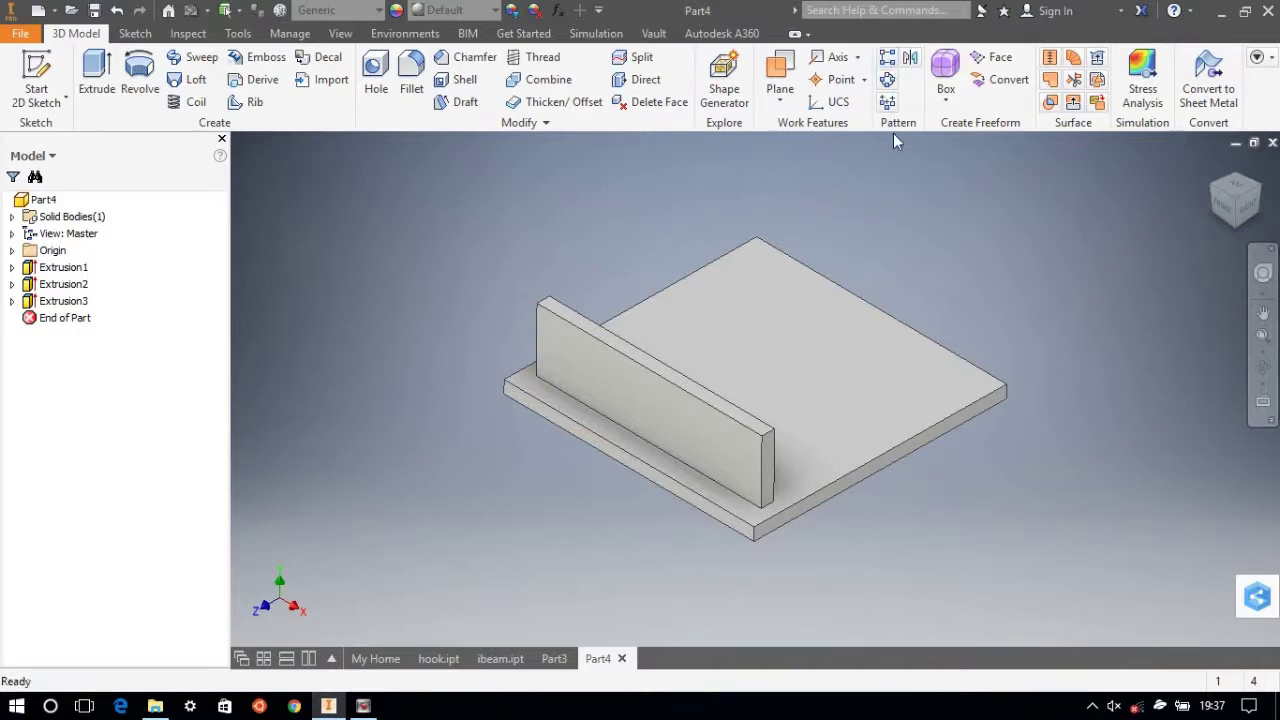
Set up a rectangular pattern of the Extrusion3 fin with its direction across the plate
left_click(889, 64)
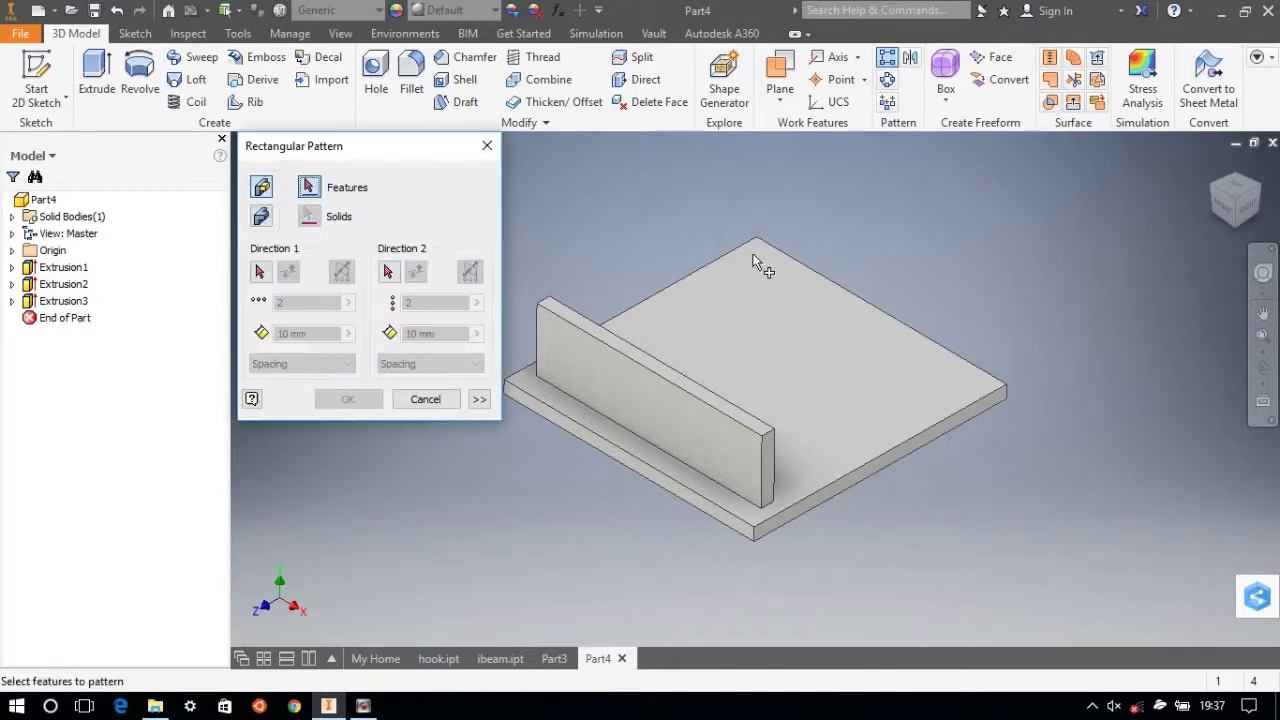
left_click_drag(1212, 196, 1172, 264)
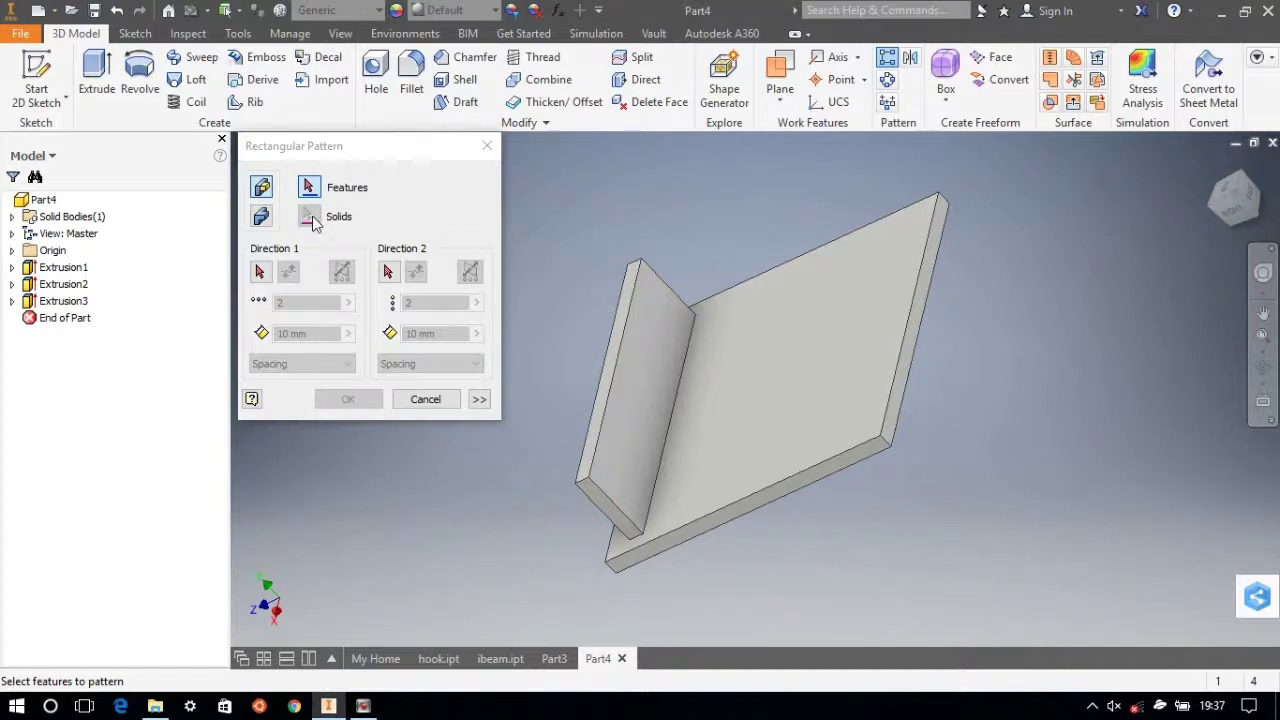
left_click(646, 360)
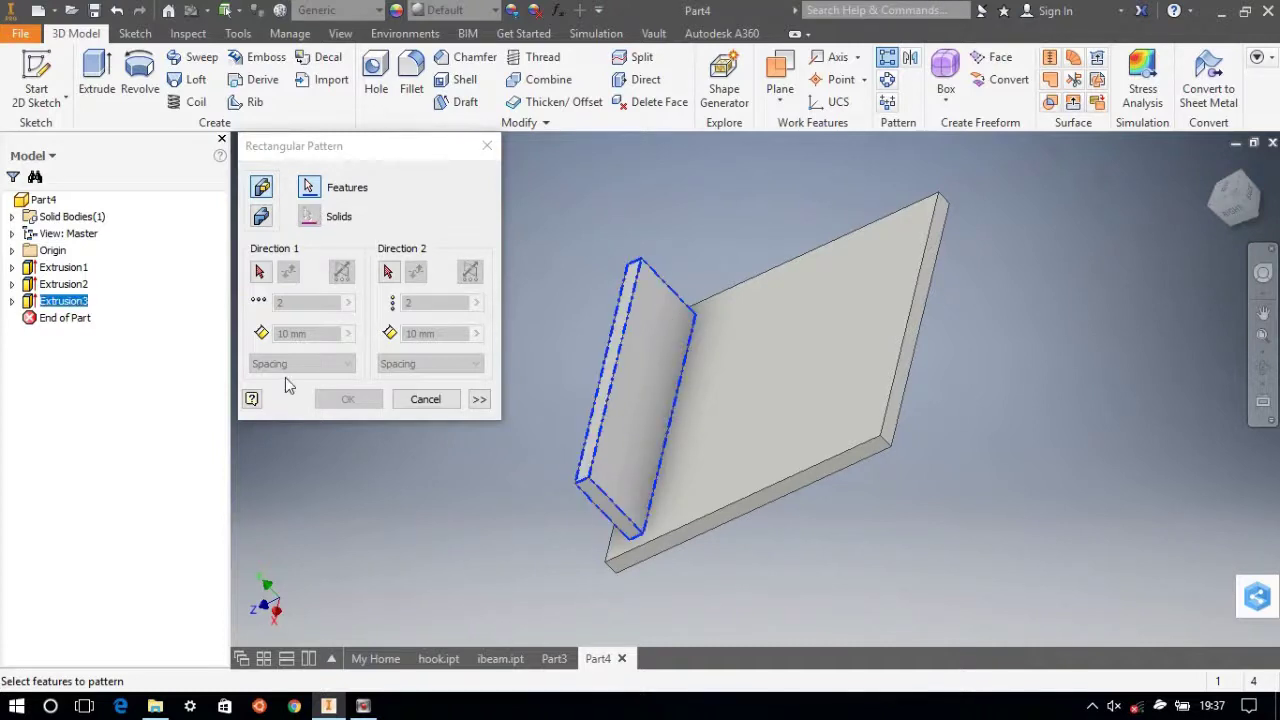
left_click(261, 272)
left_click(637, 386)
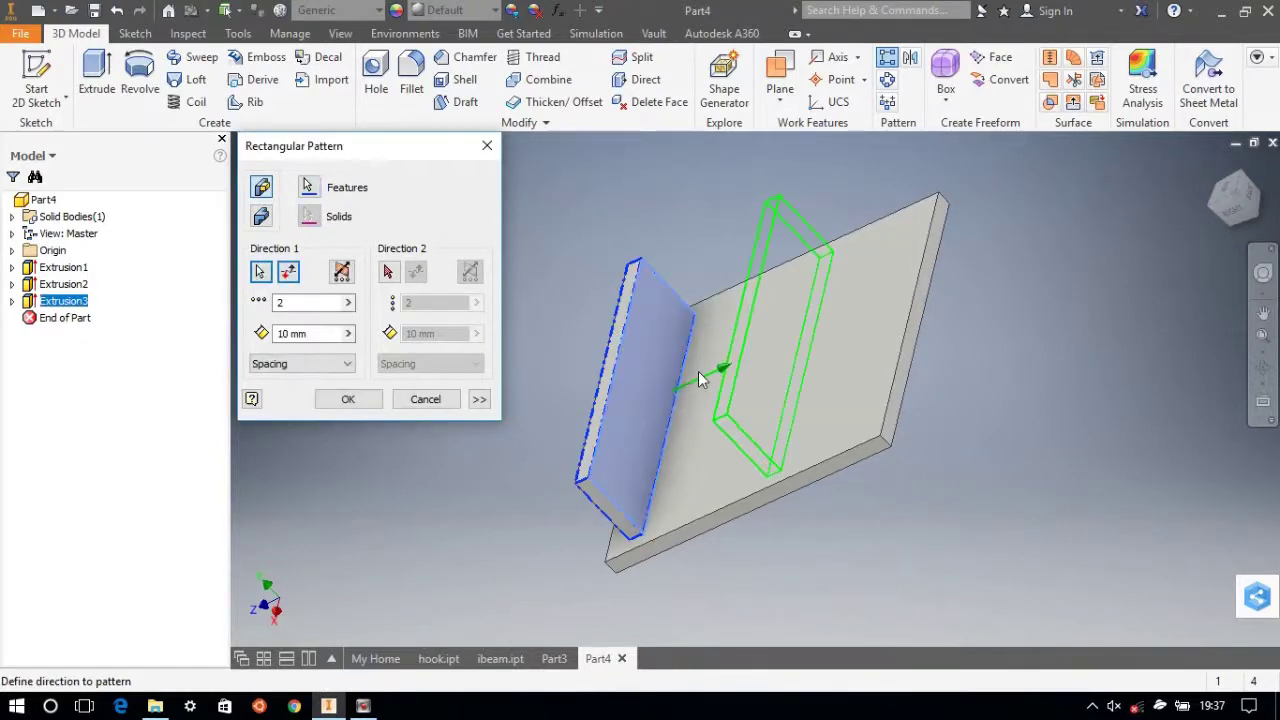
double_click(281, 302)
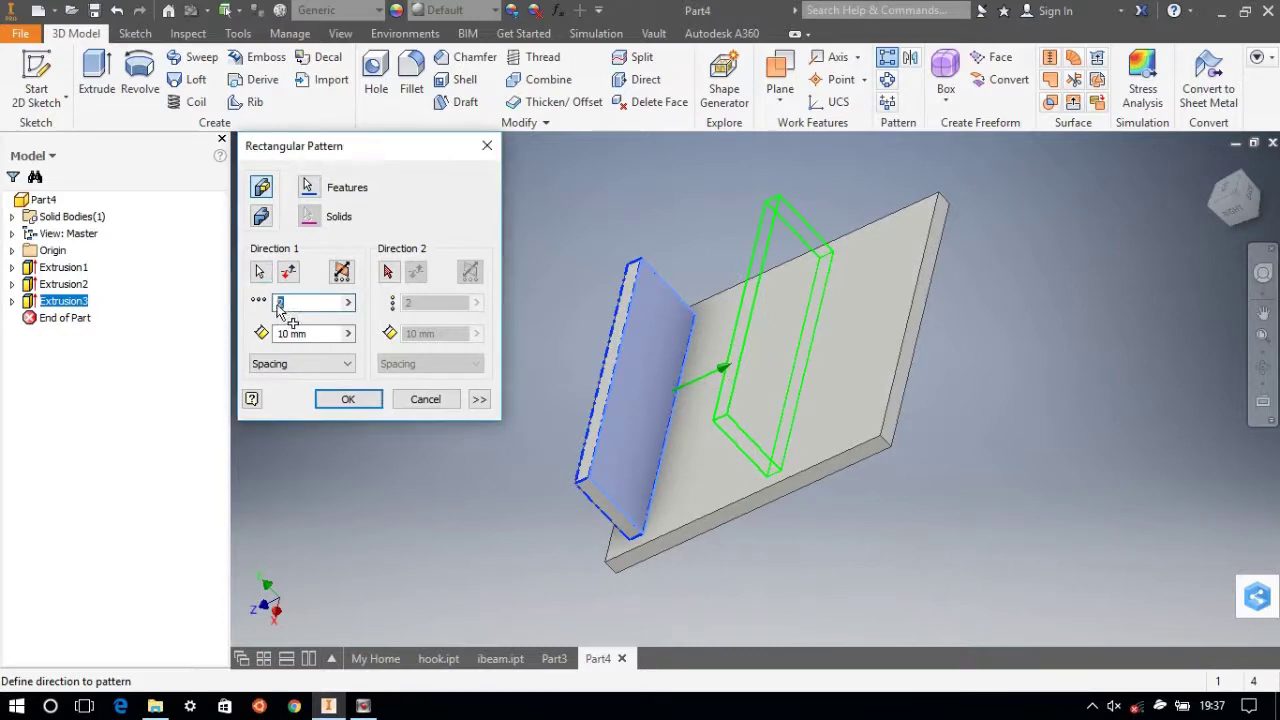
Set the pattern count to 9 with 2 mm spacing and confirm it
left_click(1226, 216)
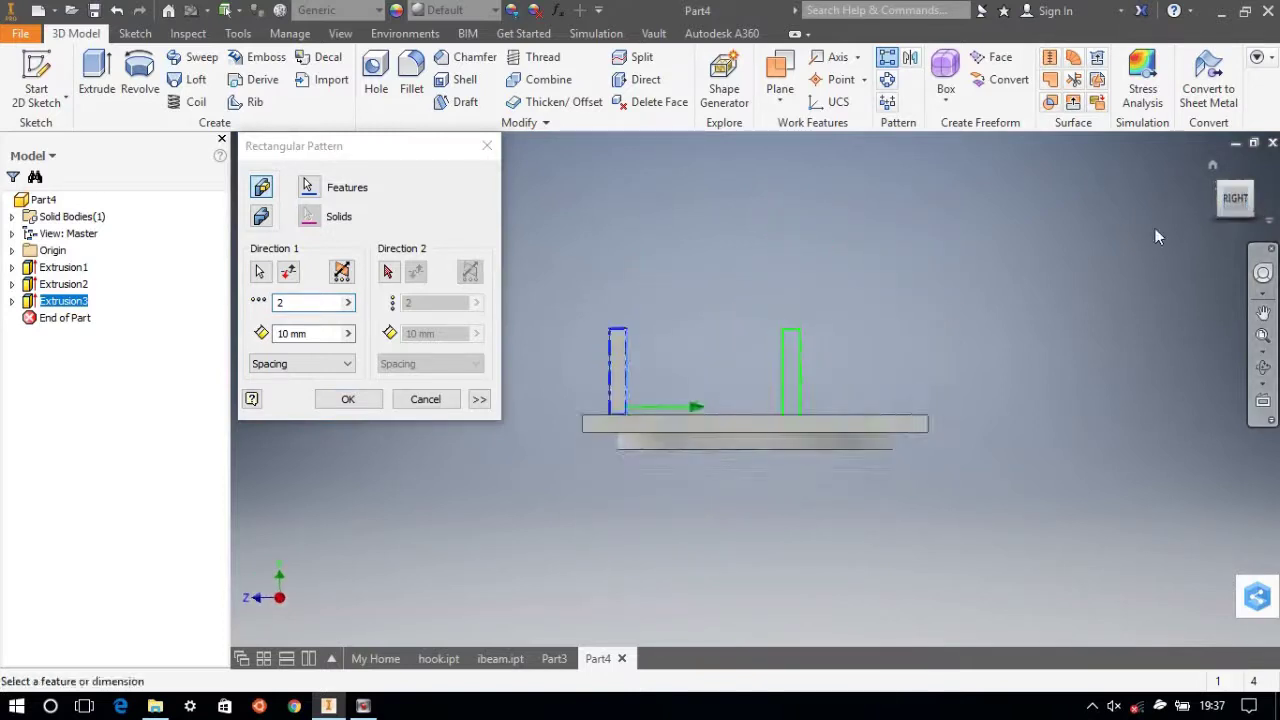
left_click(292, 302)
double_click(280, 302)
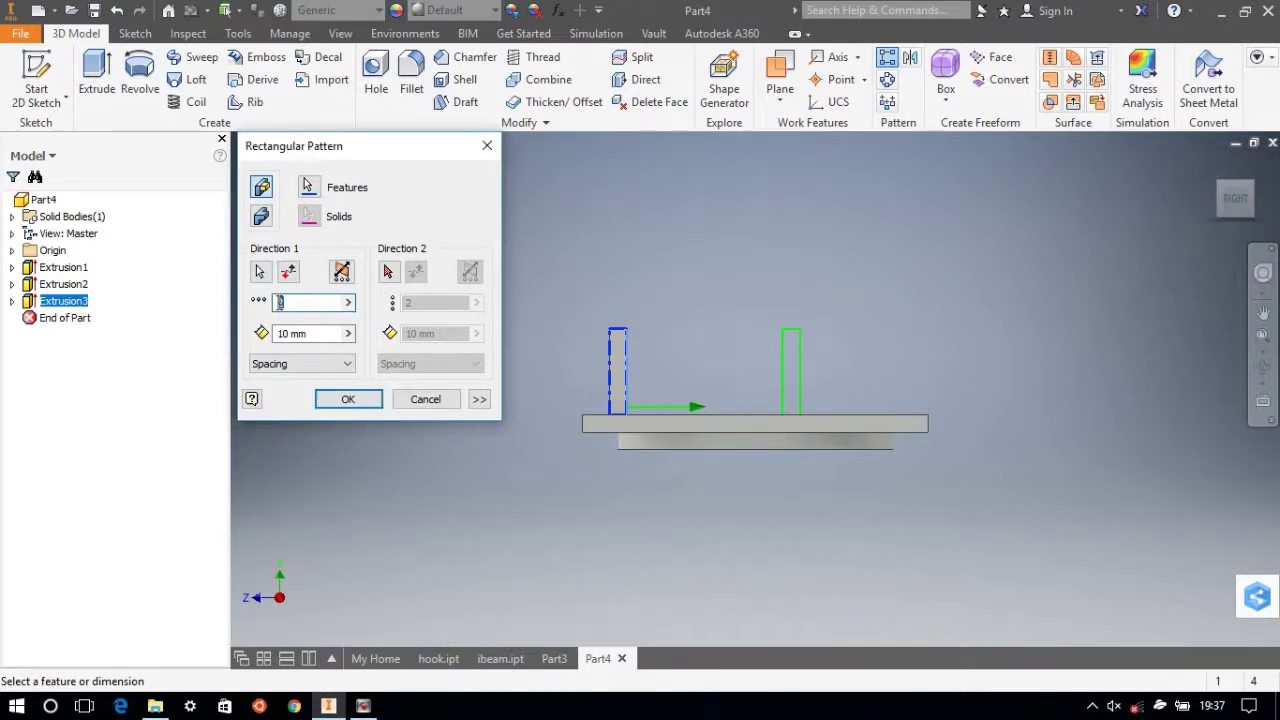
type("5")
key("Tab")
type("2")
left_click(280, 301)
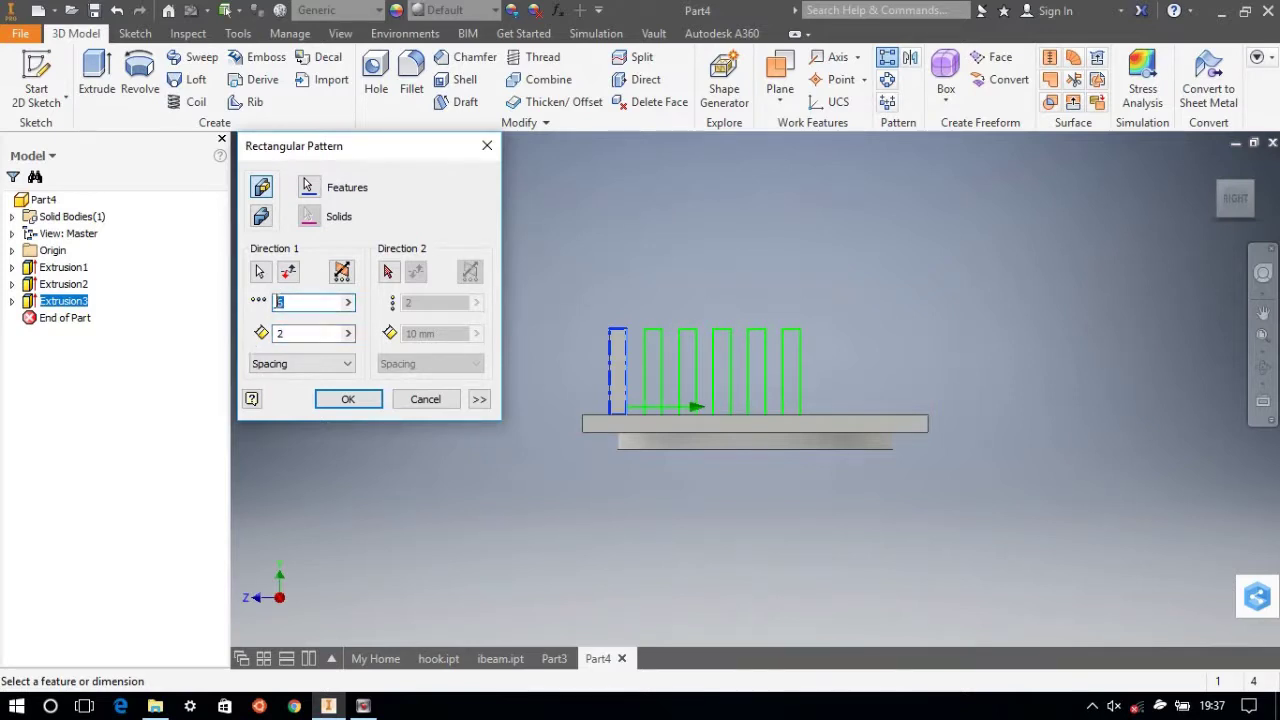
type("9")
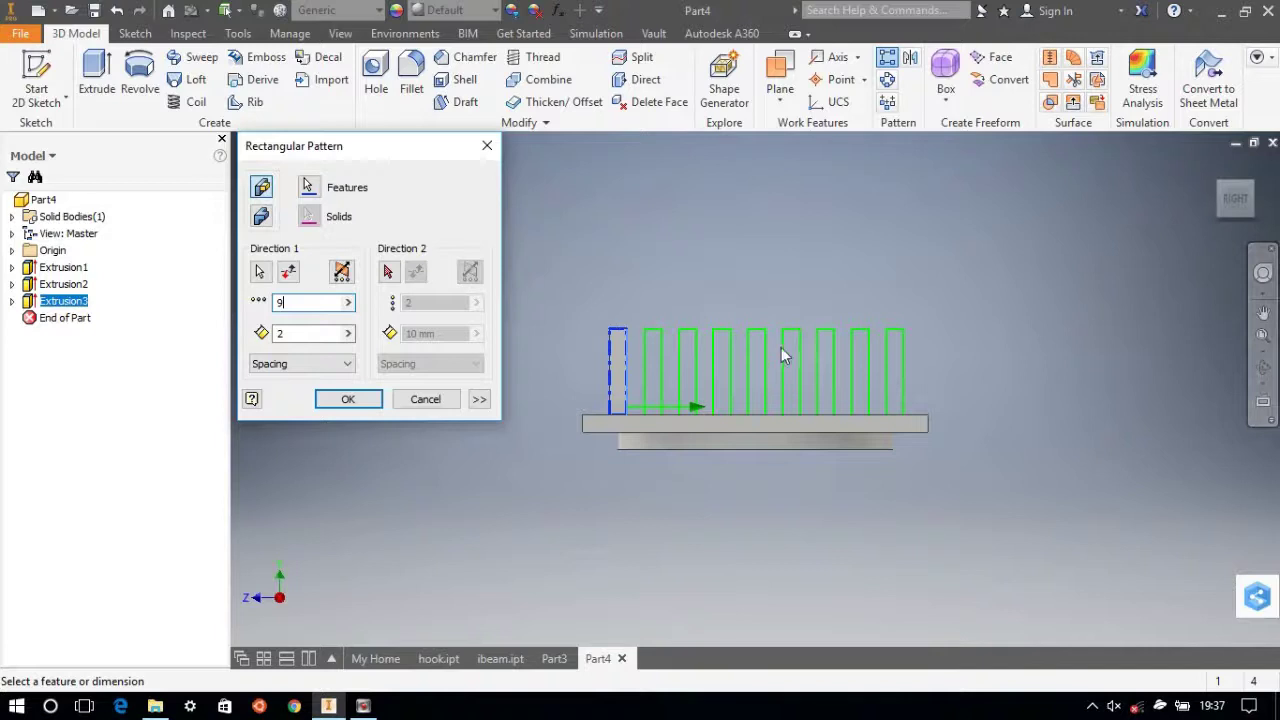
left_click(1233, 186)
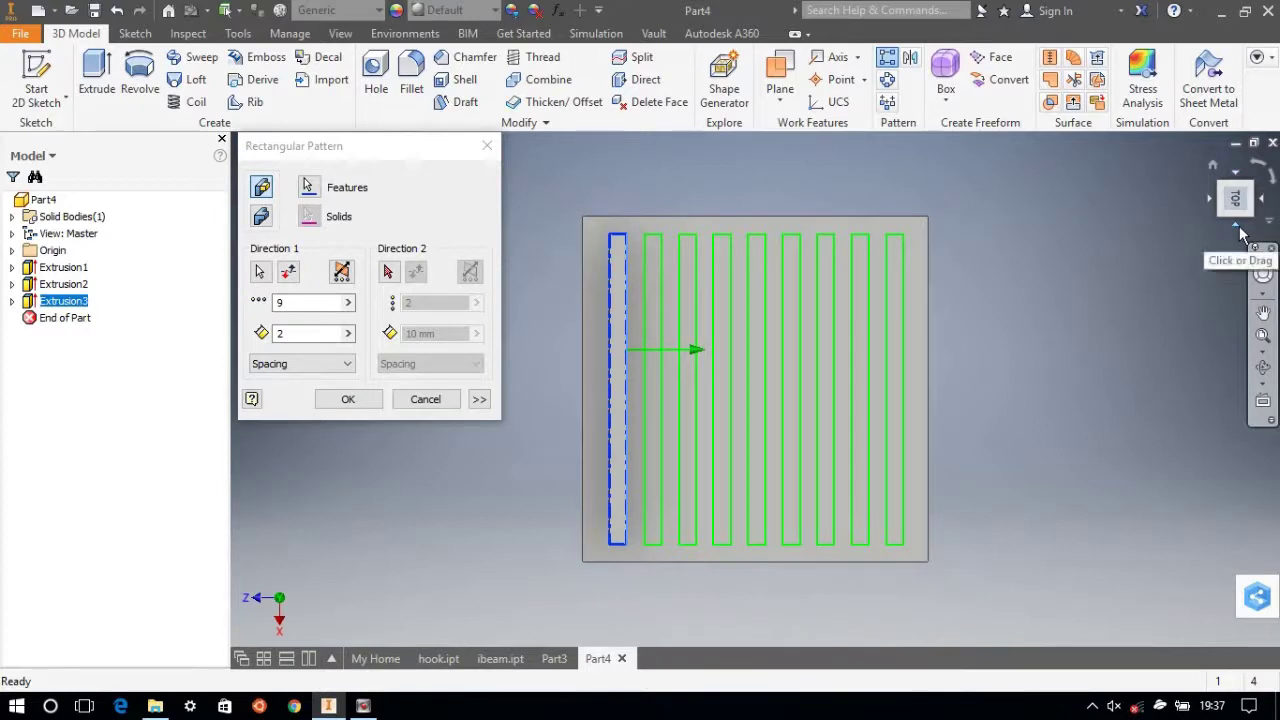
left_click(347, 399)
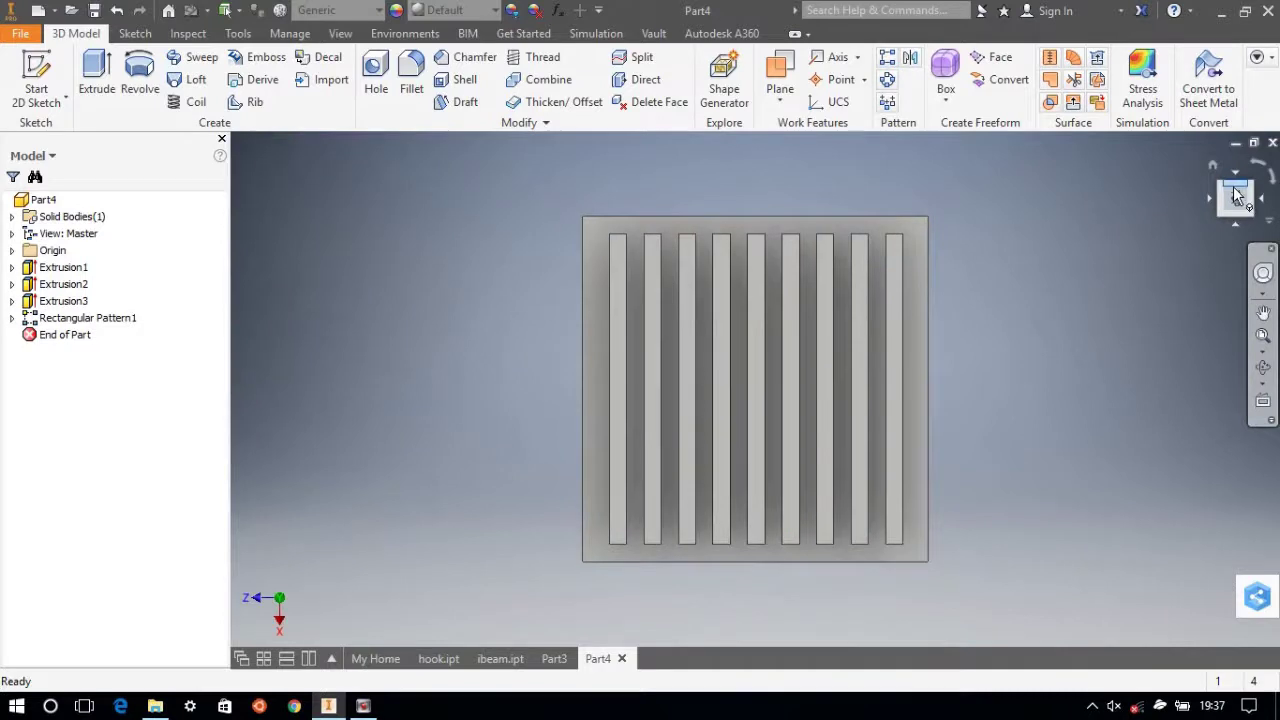
mouse_move(1235, 199)
middle_click_drag(754, 386, 755, 389, "shift")
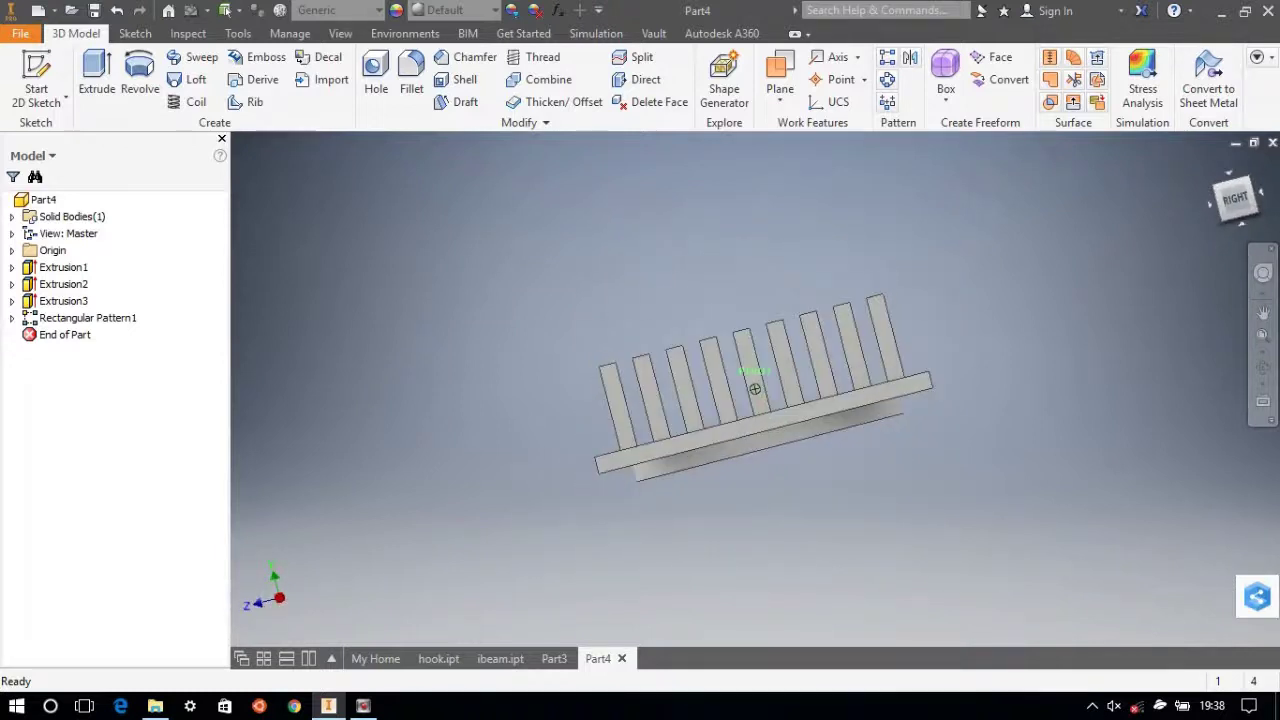
middle_click_drag(755, 389, 755, 389, "shift")
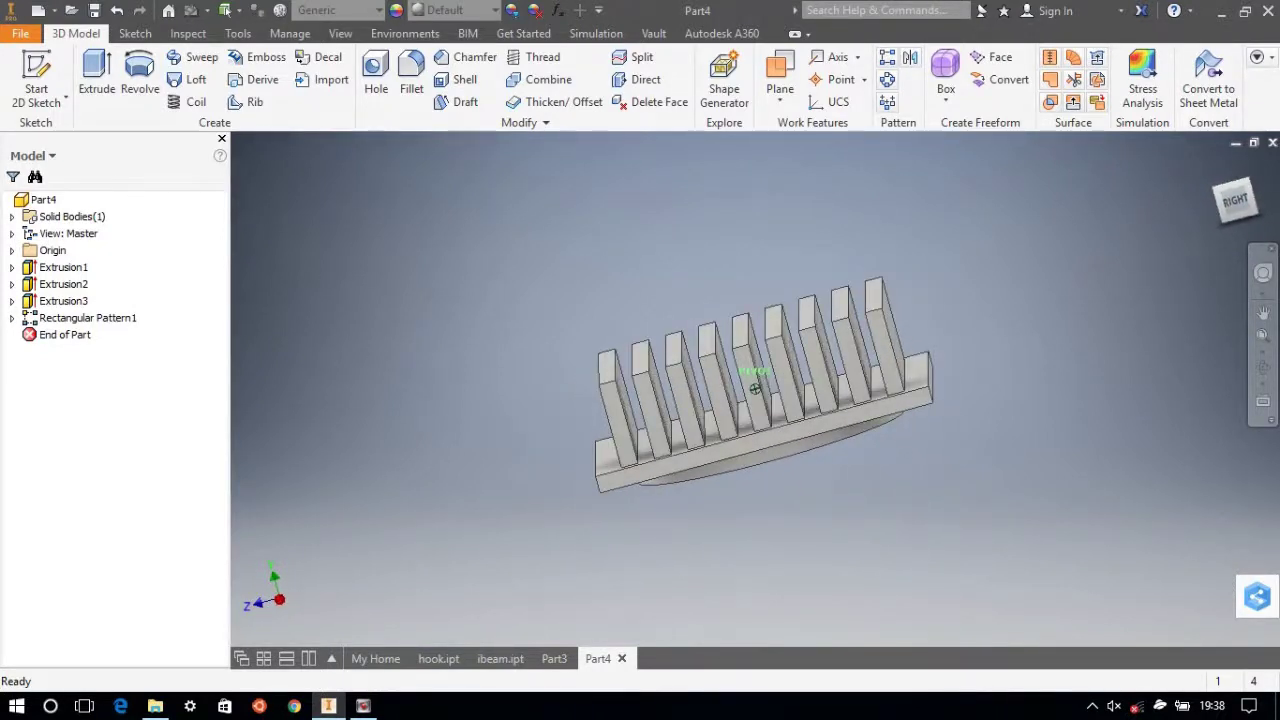